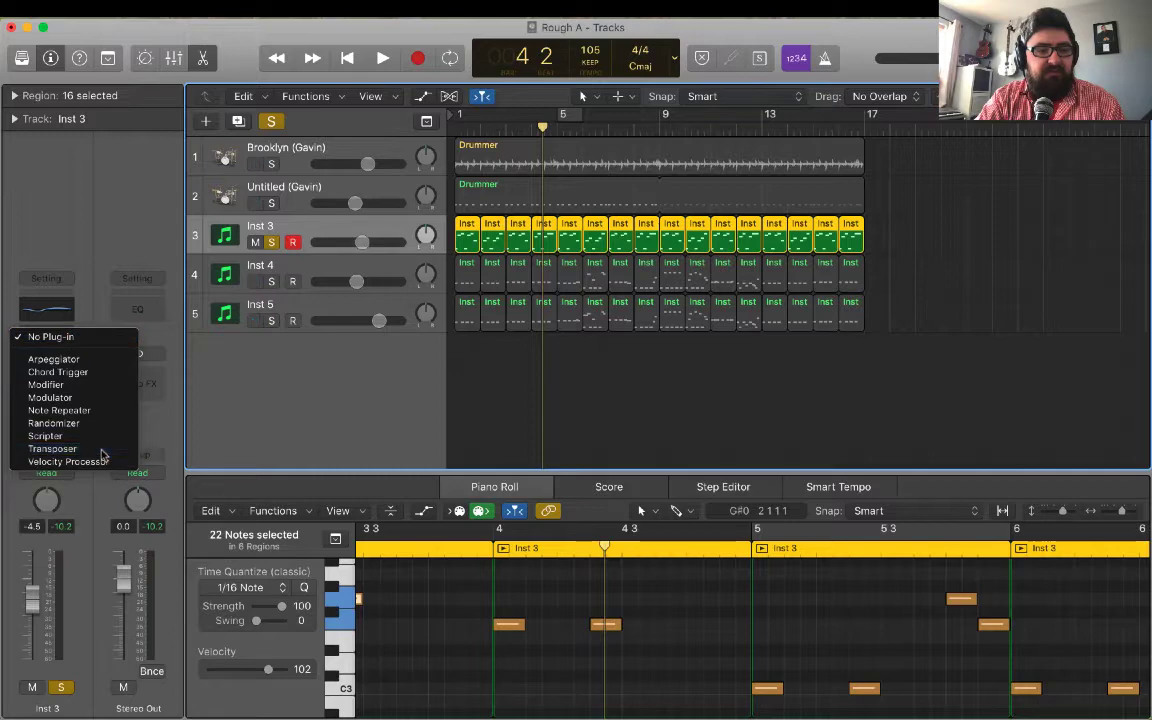
# Add the Transposer MIDI effect to the Inst 3 track and play its part from the beginning.
pyautogui.click(52, 449)
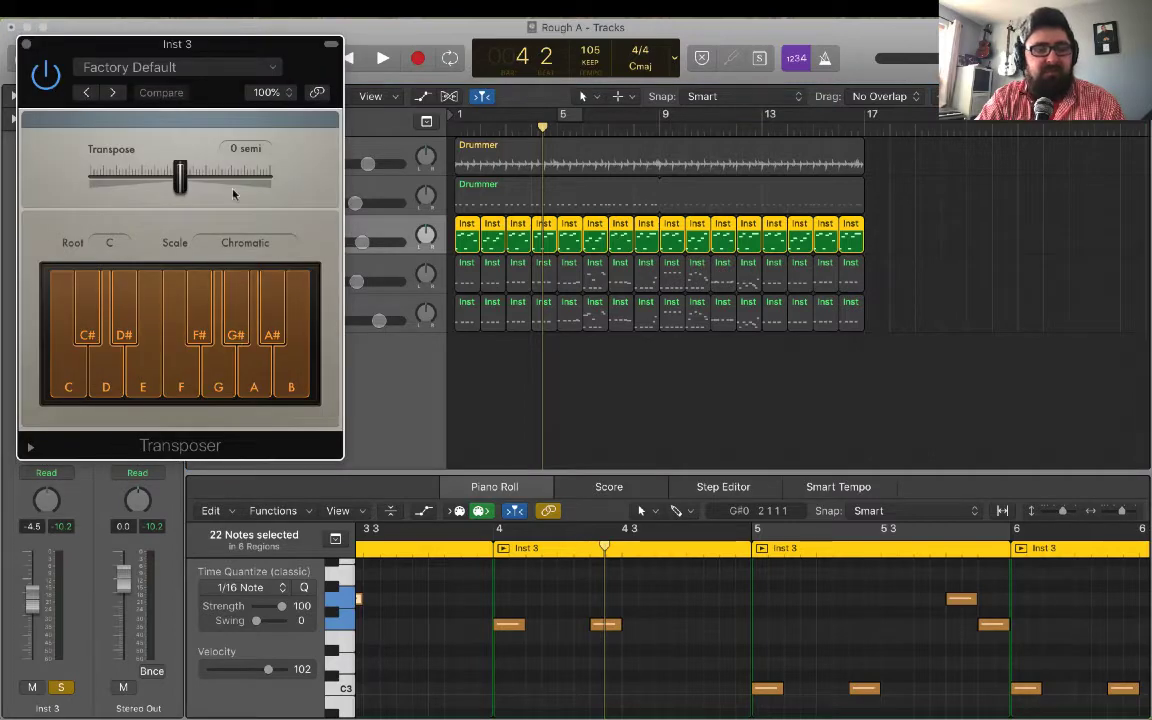
pyautogui.press('Return')
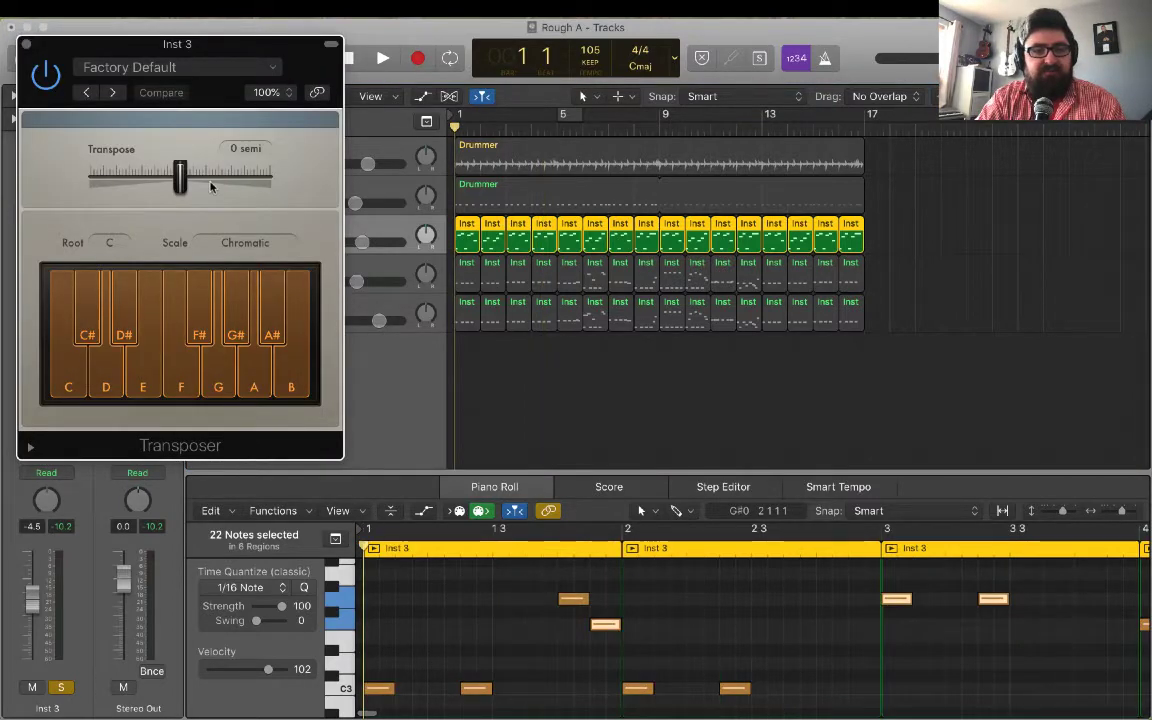
pyautogui.press('space')
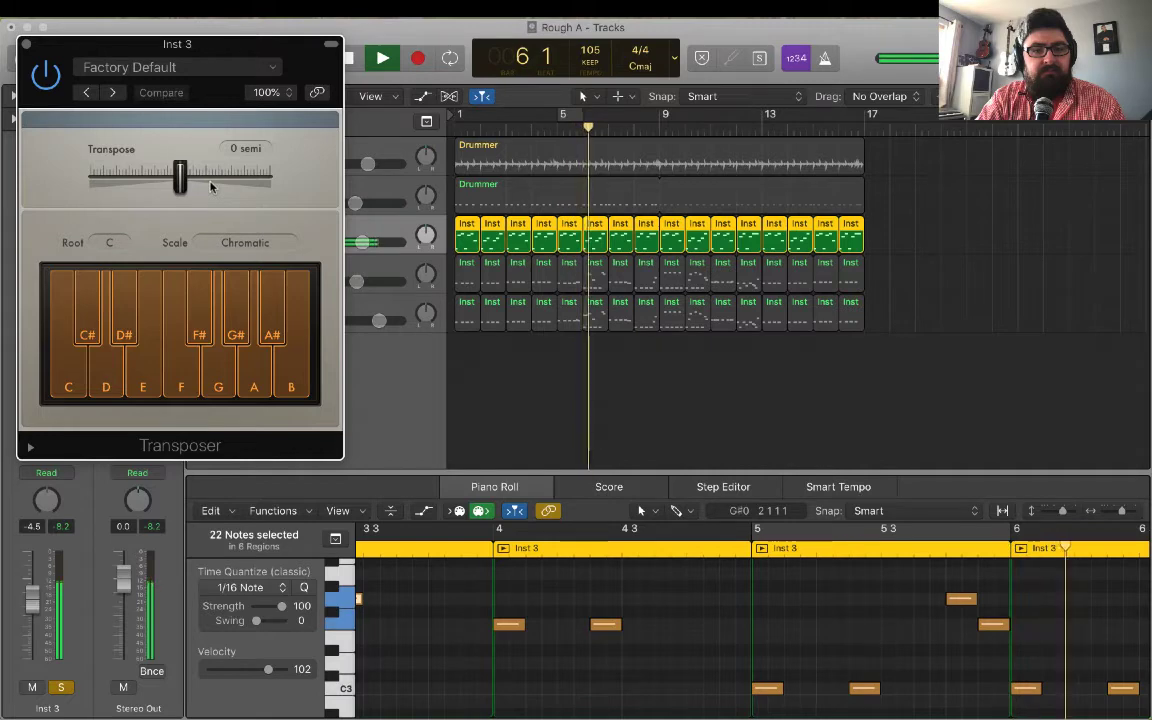
pyautogui.press('space')
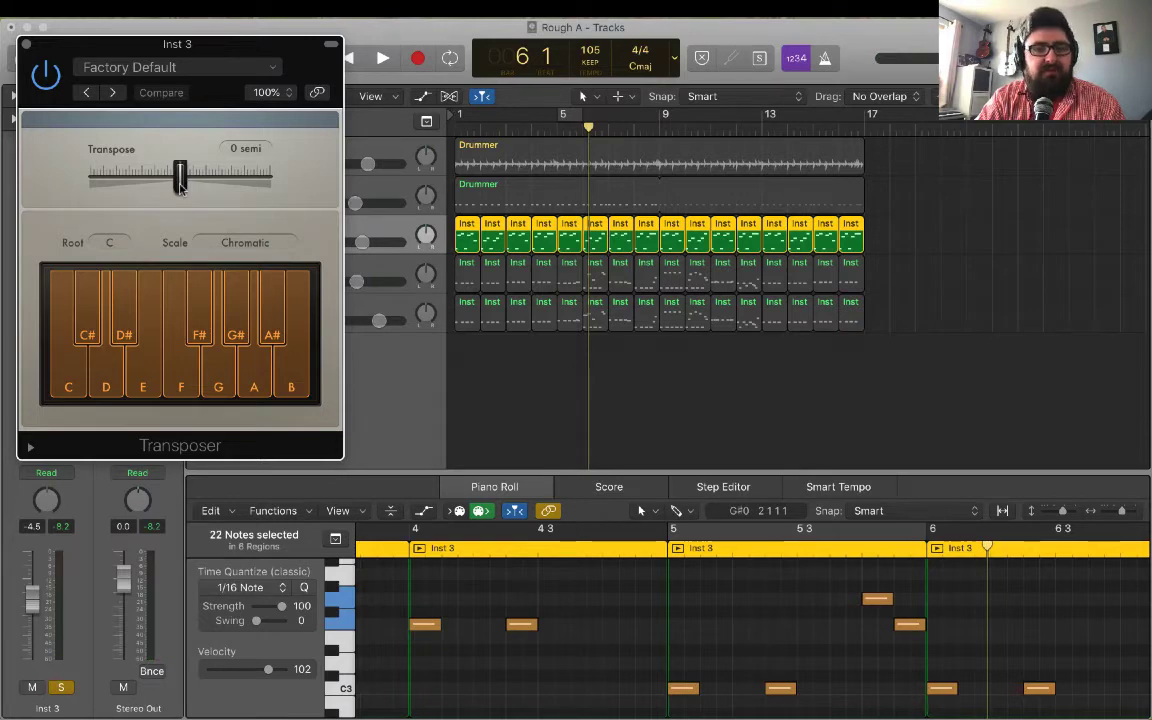
# Audition the Inst 3 part transposed by -12 and by 12 semitones, and return the transposition to 0.
pyautogui.moveTo(181, 187); pyautogui.dragTo(166, 187)
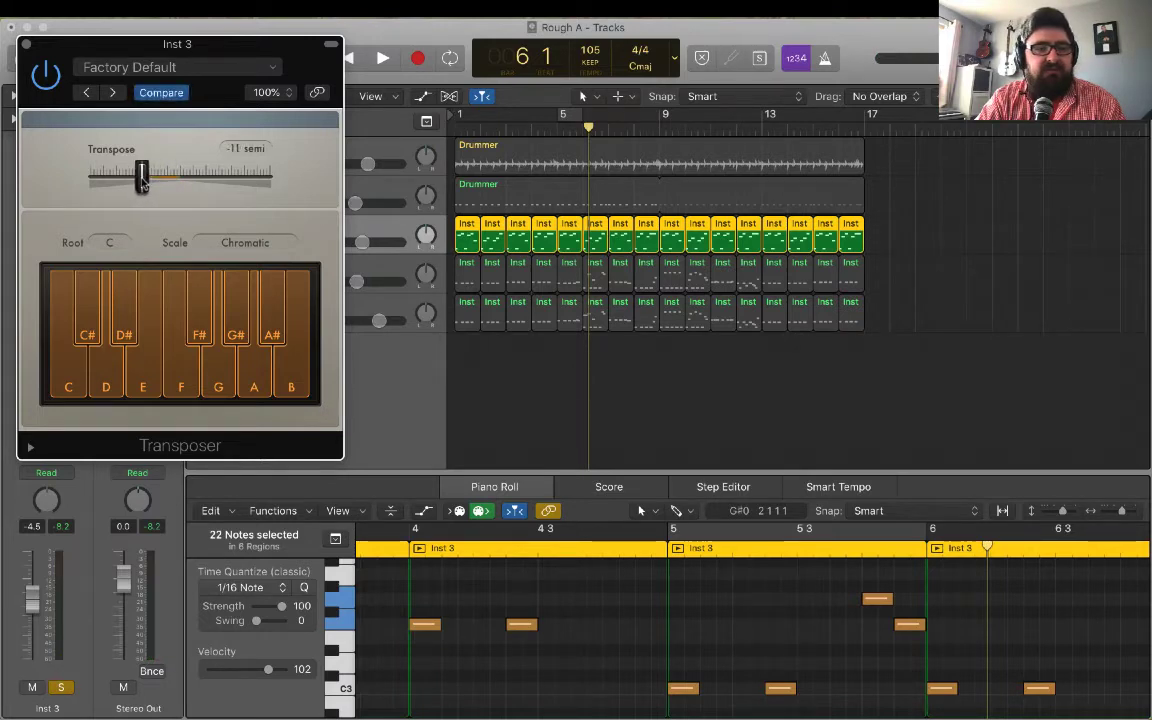
pyautogui.press('Return')
pyautogui.press('space')
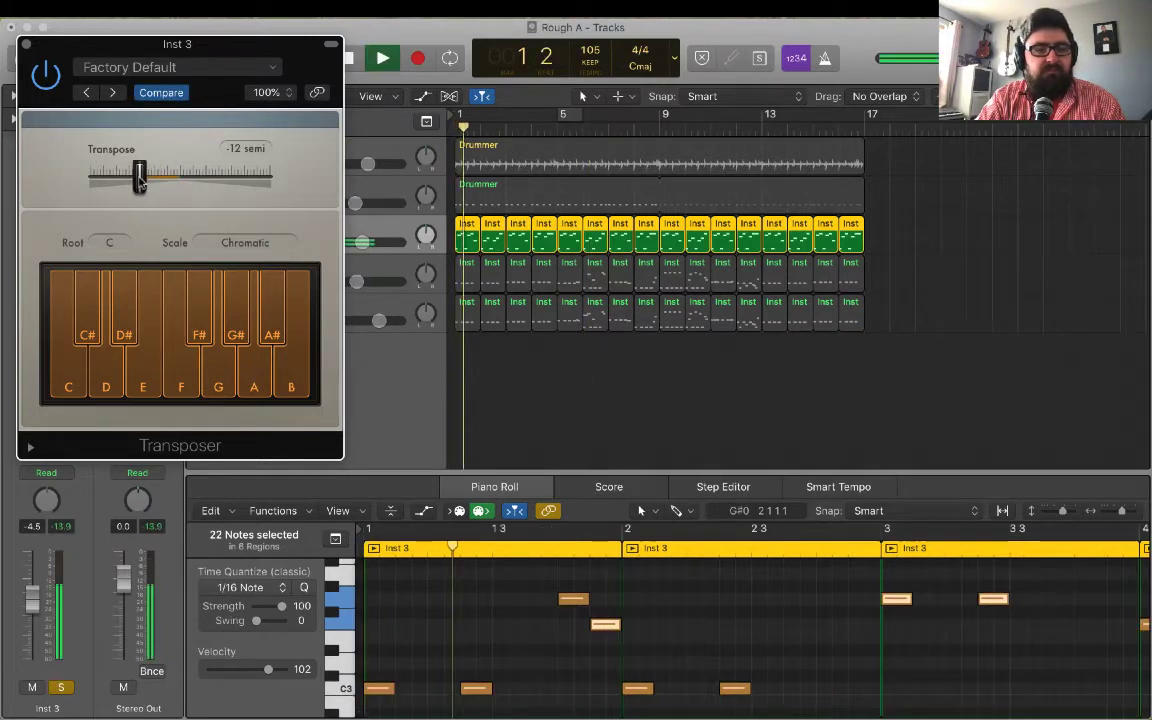
pyautogui.moveTo(141, 178); pyautogui.dragTo(226, 188)
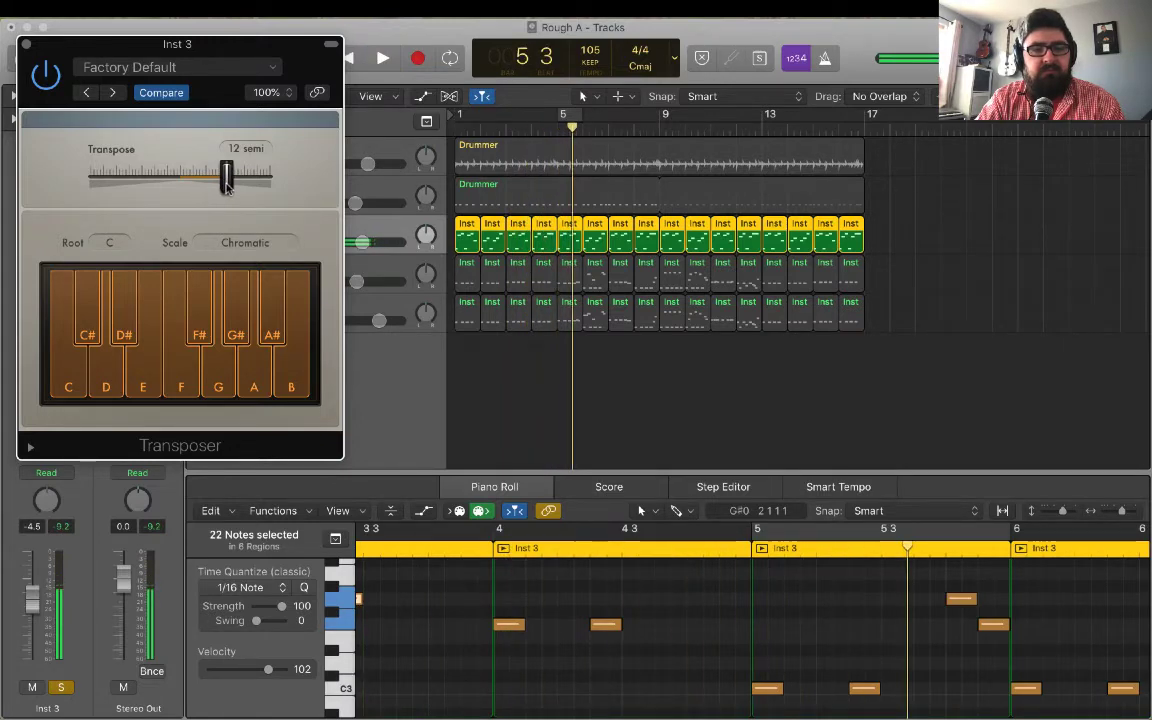
pyautogui.press('space')
pyautogui.moveTo(228, 187); pyautogui.dragTo(186, 187)
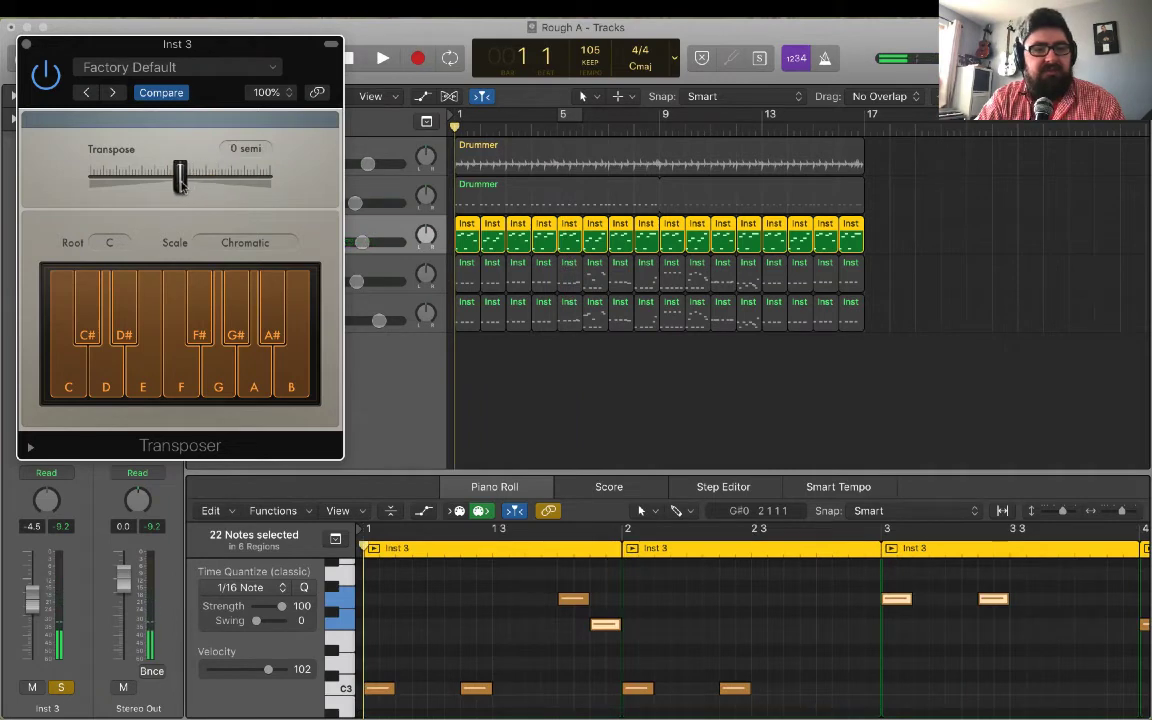
# Build a user scale of C, E, F and A by disabling all other notes in the Transposer, and audition the part.
pyautogui.click(86, 318)
pyautogui.click(104, 355)
pyautogui.click(122, 305)
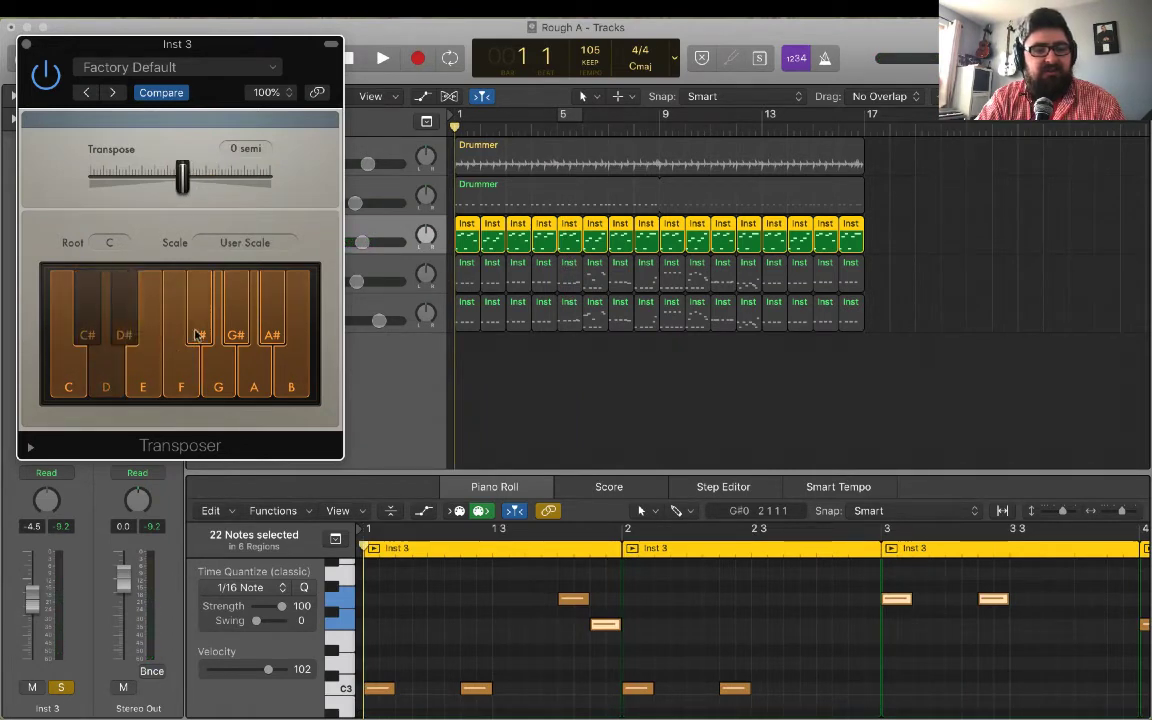
pyautogui.click(197, 334)
pyautogui.click(219, 360)
pyautogui.click(236, 329)
pyautogui.click(266, 322)
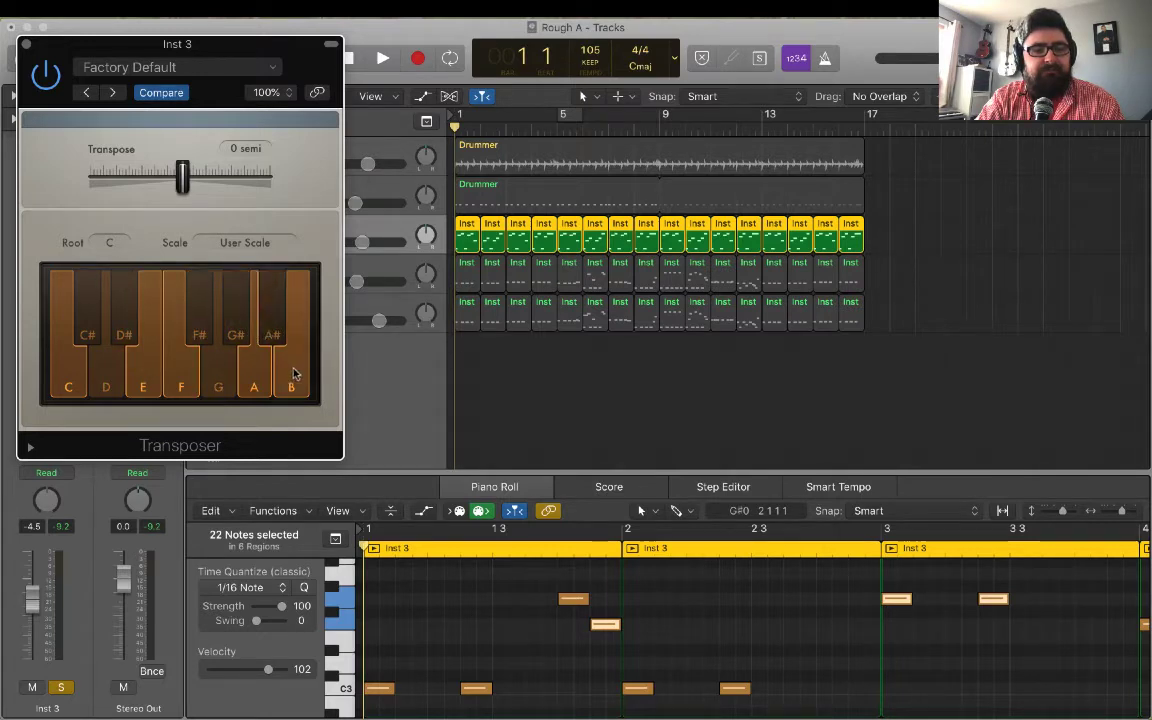
pyautogui.click(293, 373)
pyautogui.press('space')
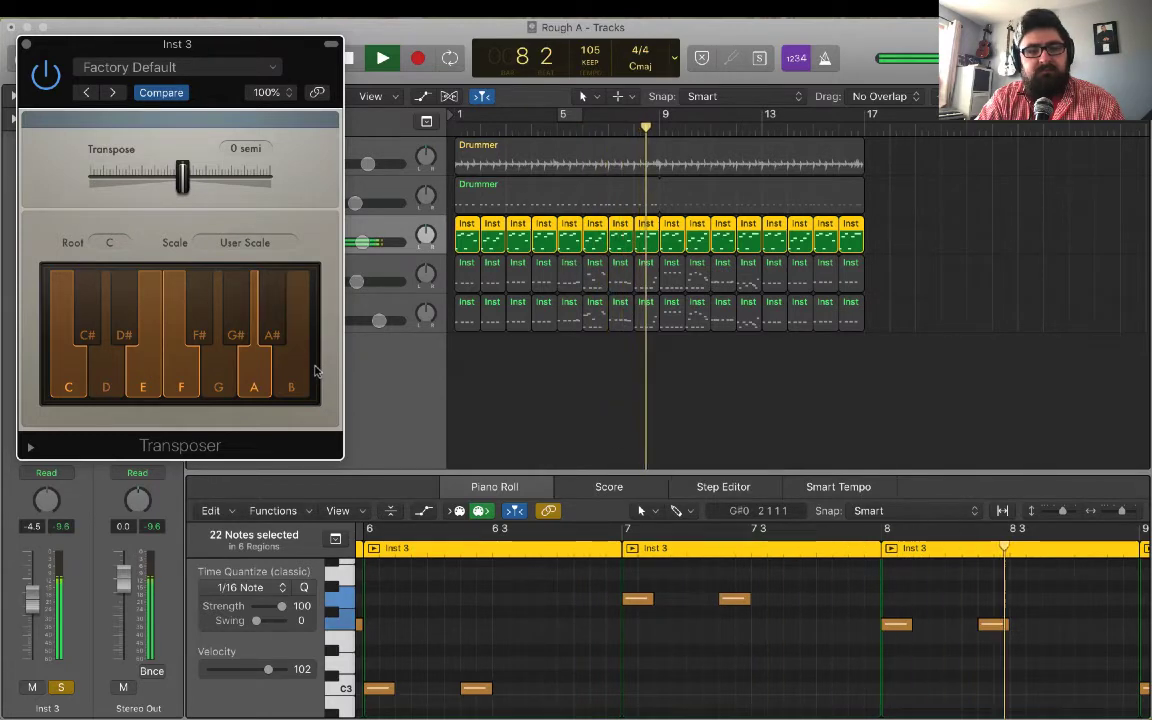
pyautogui.press('space')
pyautogui.press('Return')
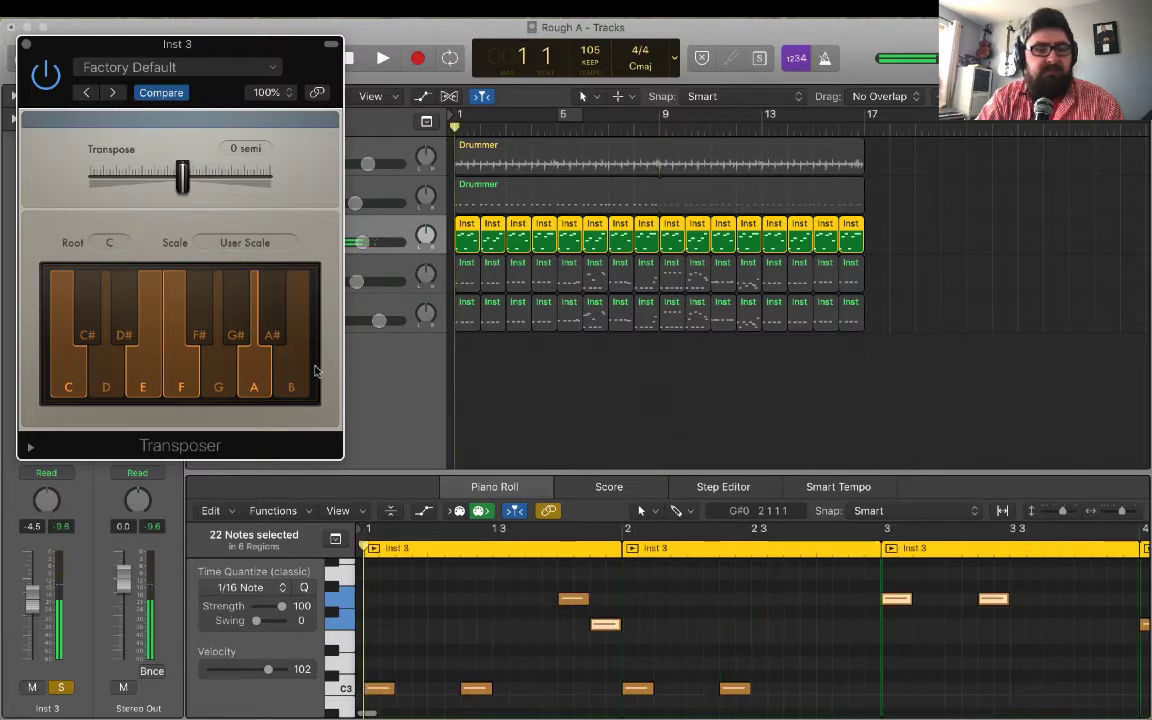
# Set the Transposer's root to A and its scale to Natural Minor, and play the part.
pyautogui.click(245, 242)
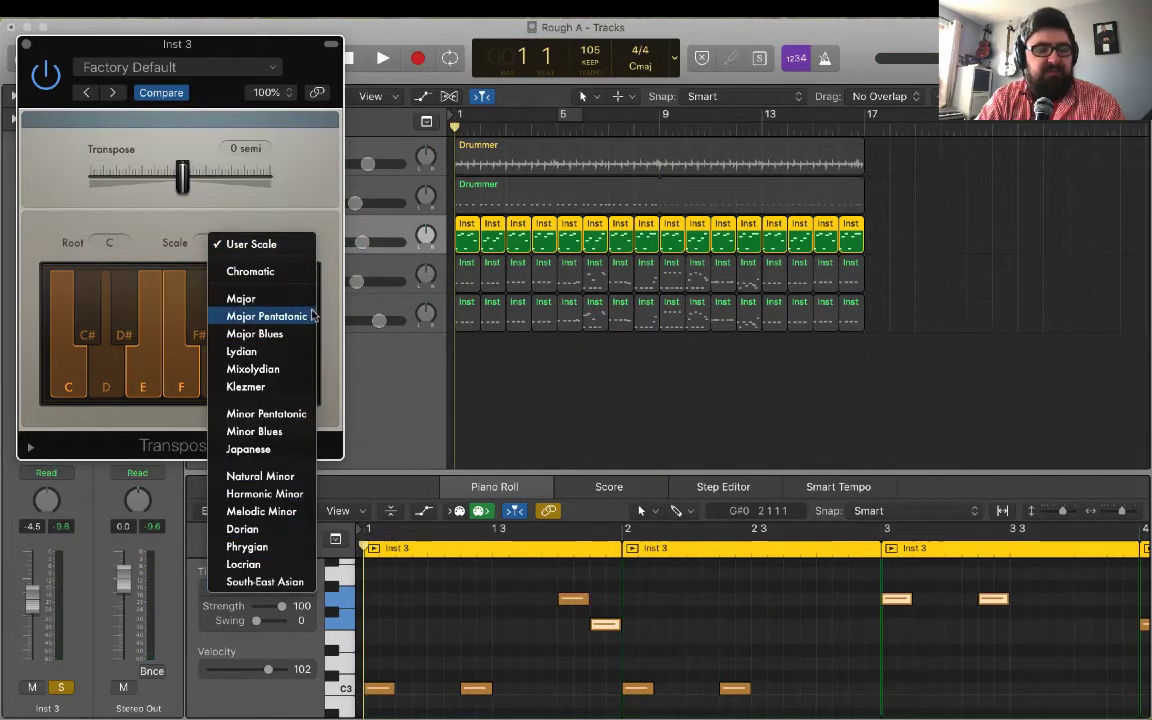
pyautogui.click(167, 251)
pyautogui.click(112, 243)
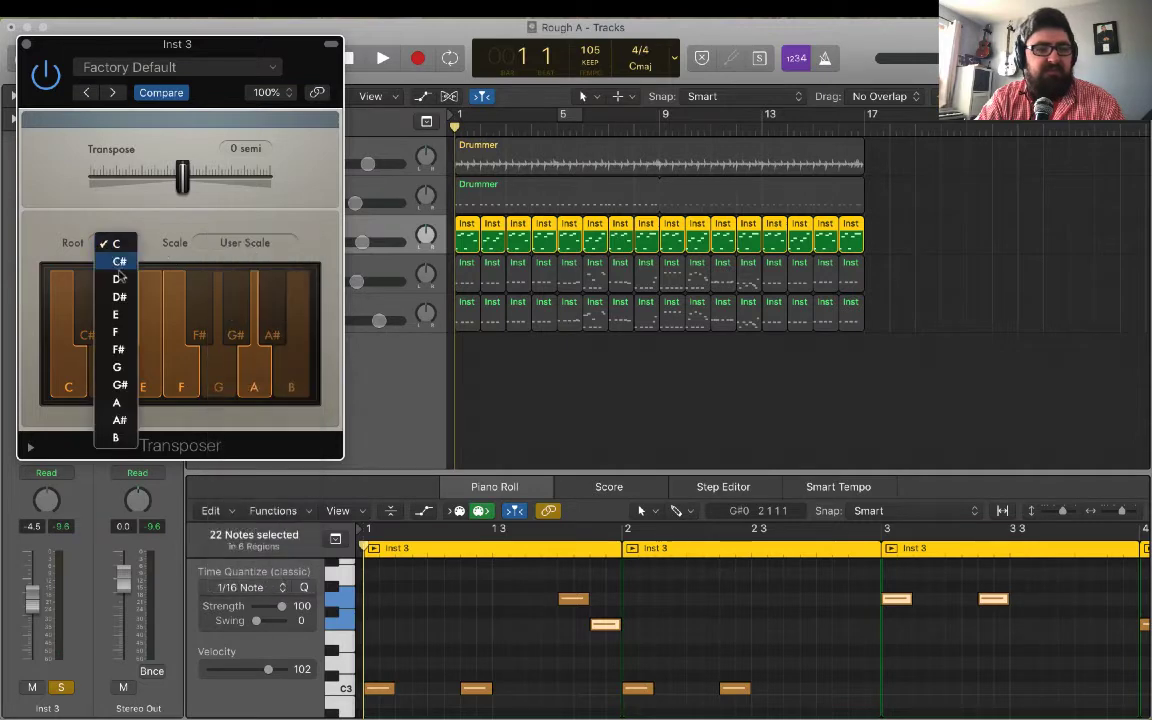
pyautogui.click(117, 405)
pyautogui.click(258, 247)
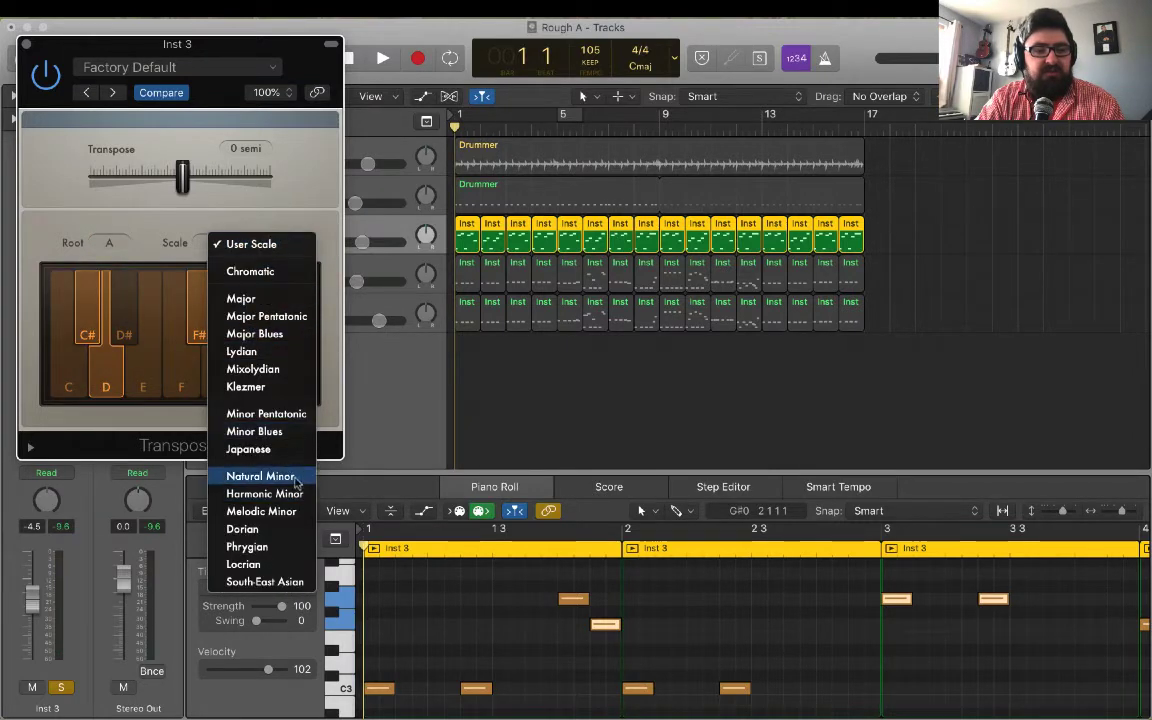
pyautogui.click(262, 476)
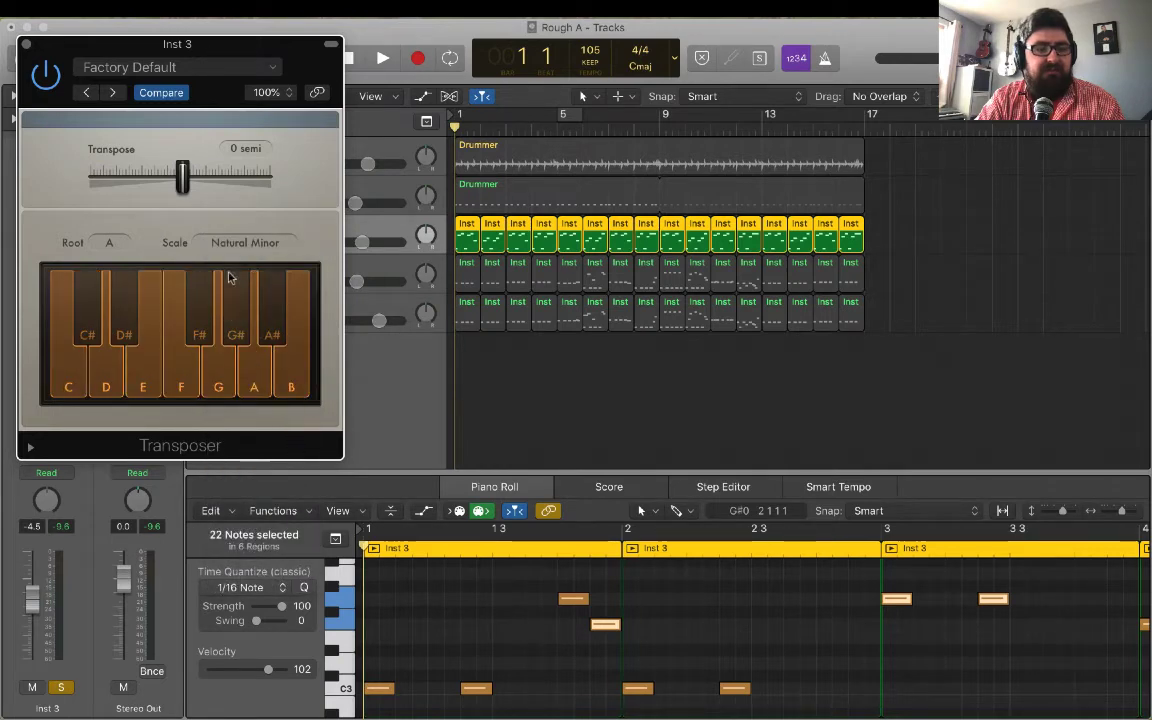
pyautogui.press('space')
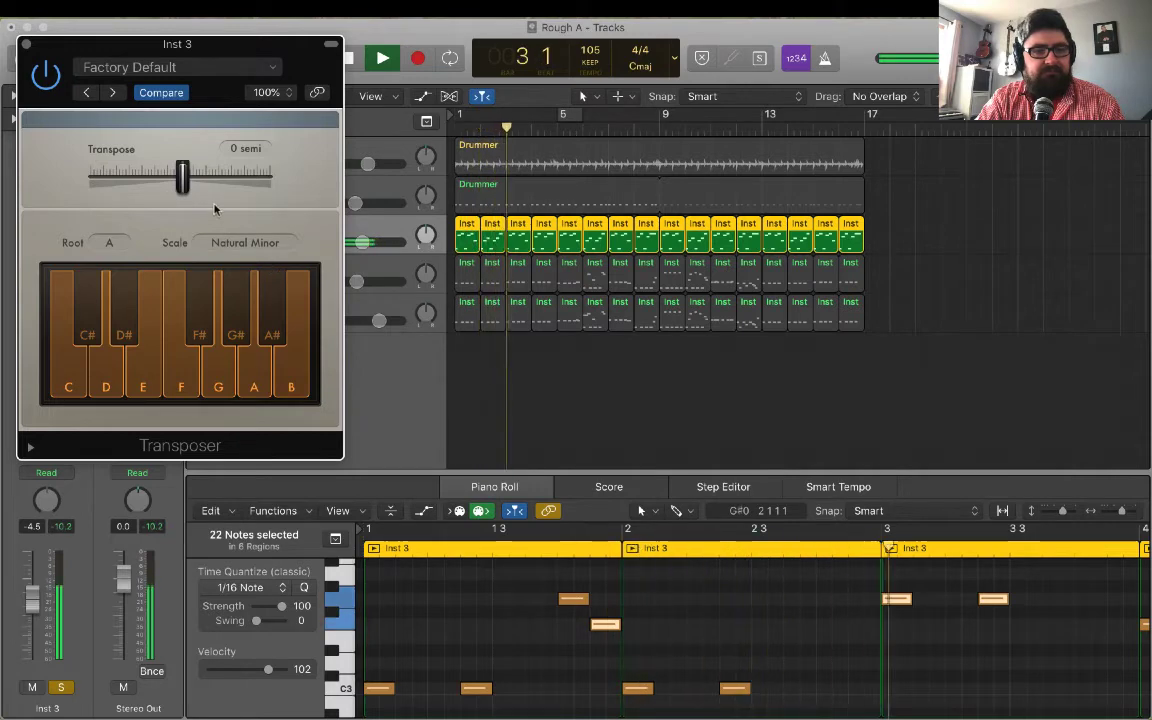
# Stop playback, set the Inst 3 transposition to 7 semitones and audition the part from the beginning.
pyautogui.press('space')
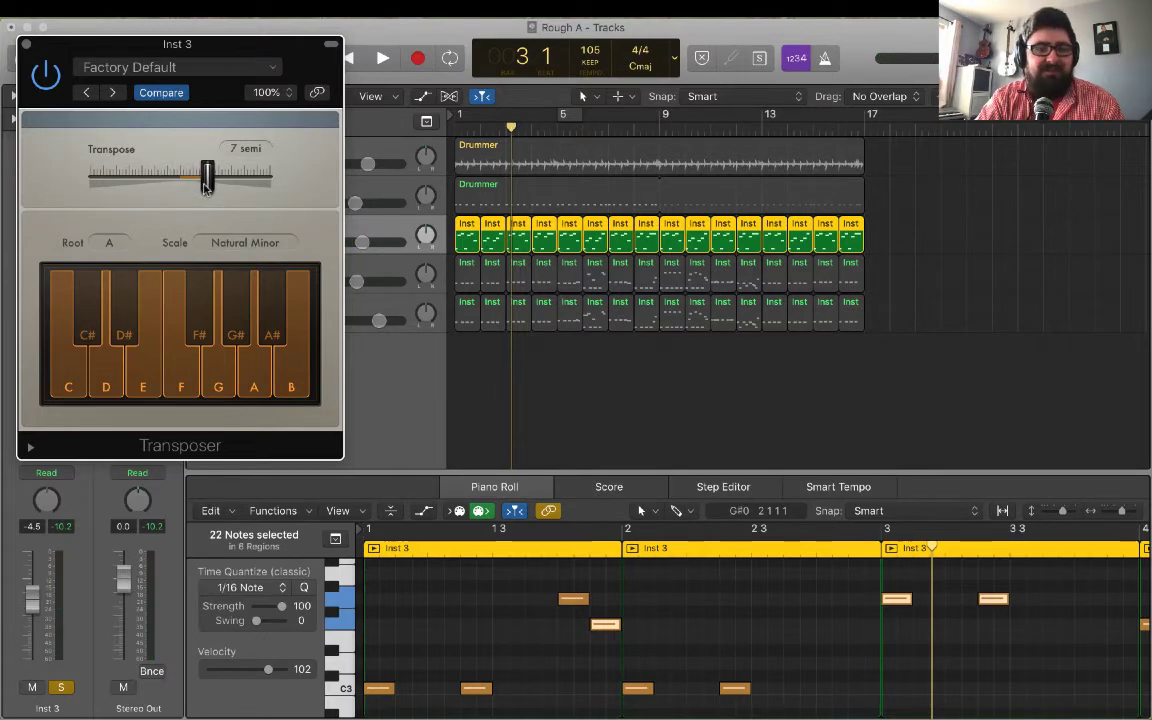
pyautogui.press('Return')
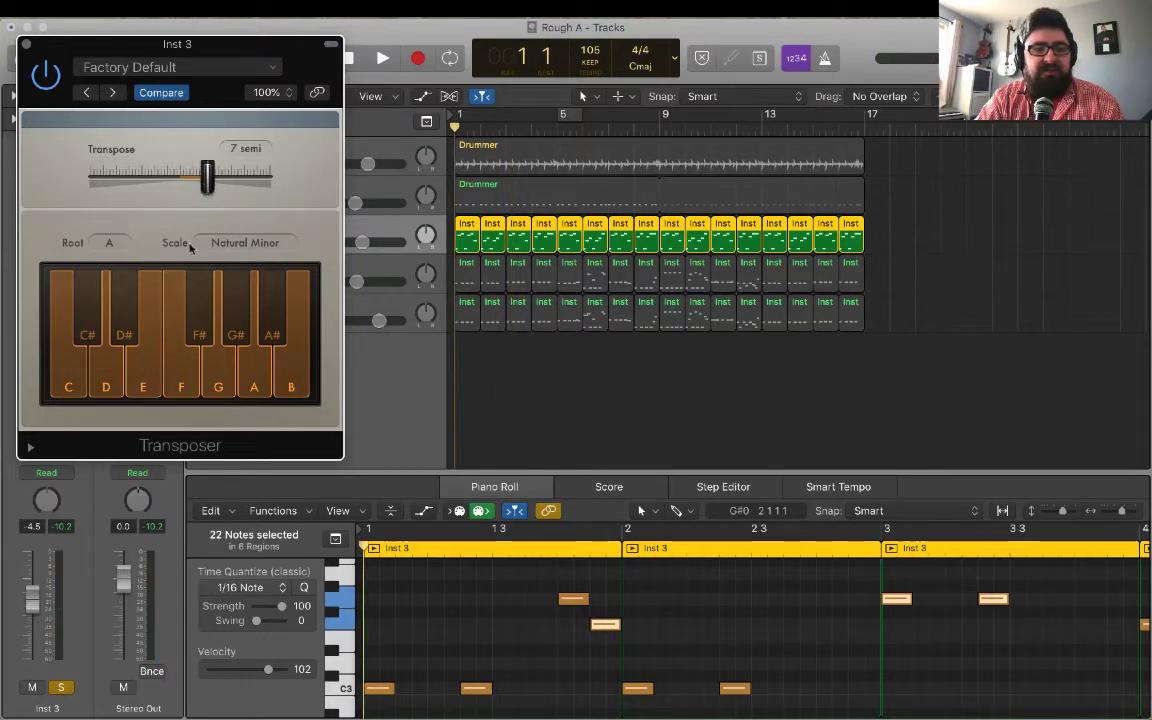
pyautogui.press('space')
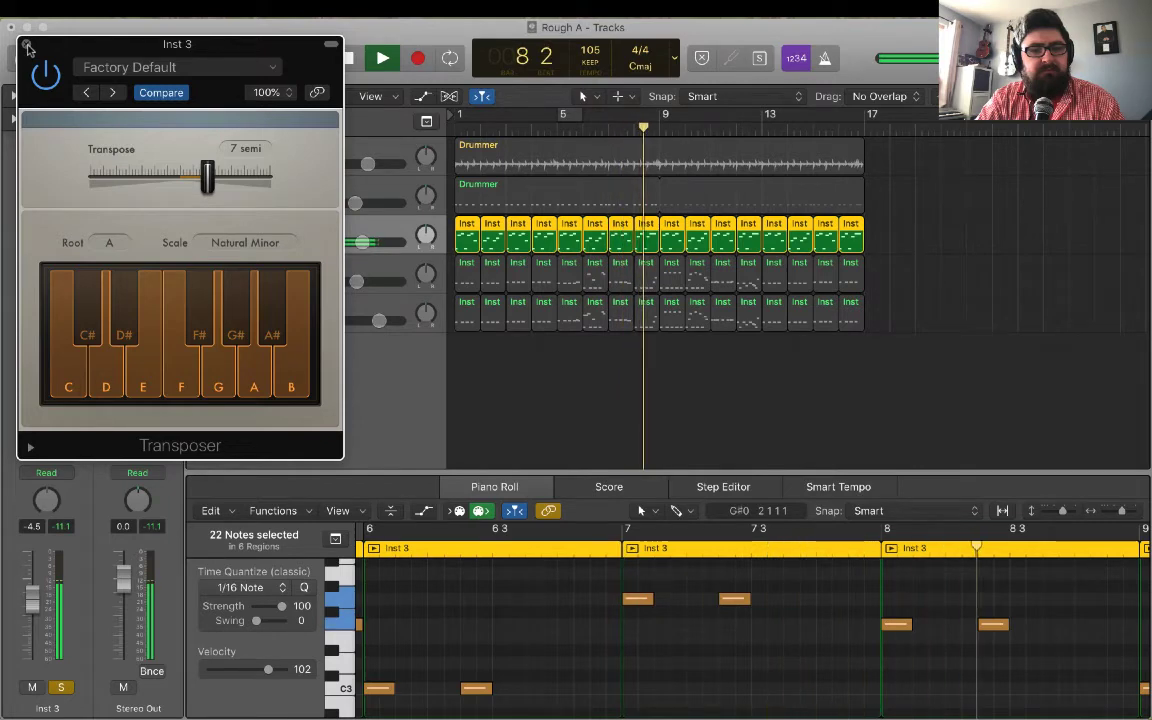
pyautogui.press('space')
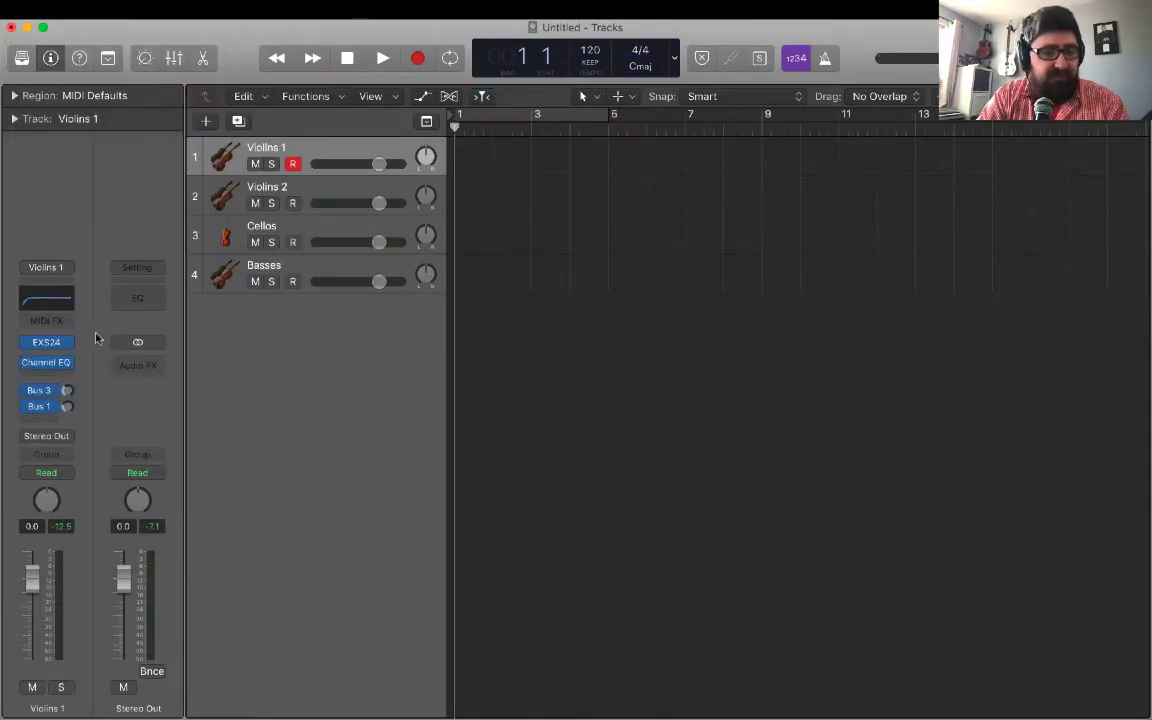
# Add a Transposer to the Violins 1 track with a 24-semitone transposition and the Major scale, and close the plug-in.
pyautogui.click(46, 321)
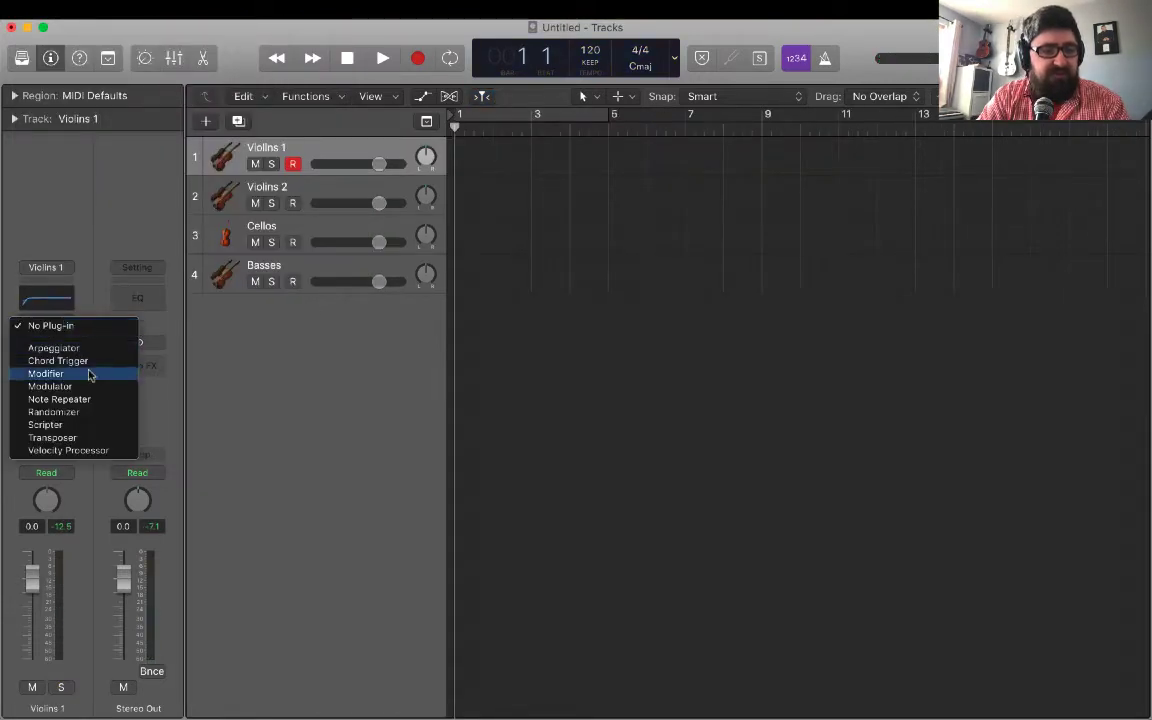
pyautogui.click(88, 442)
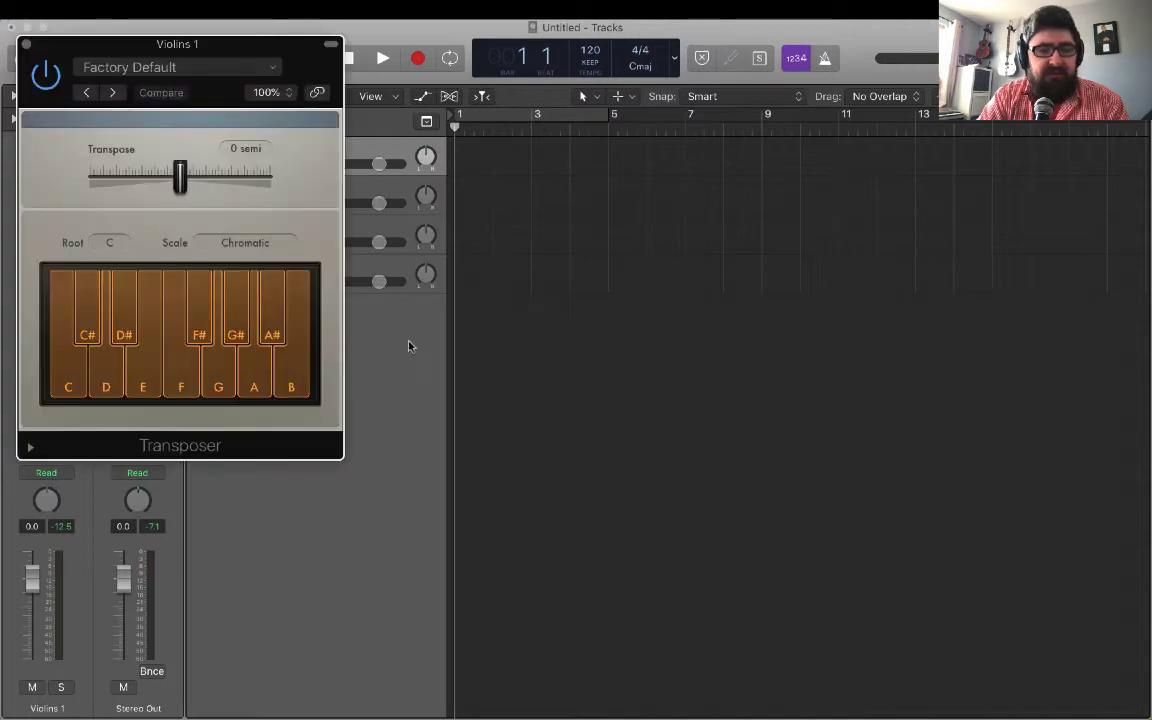
pyautogui.moveTo(181, 182); pyautogui.dragTo(217, 186)
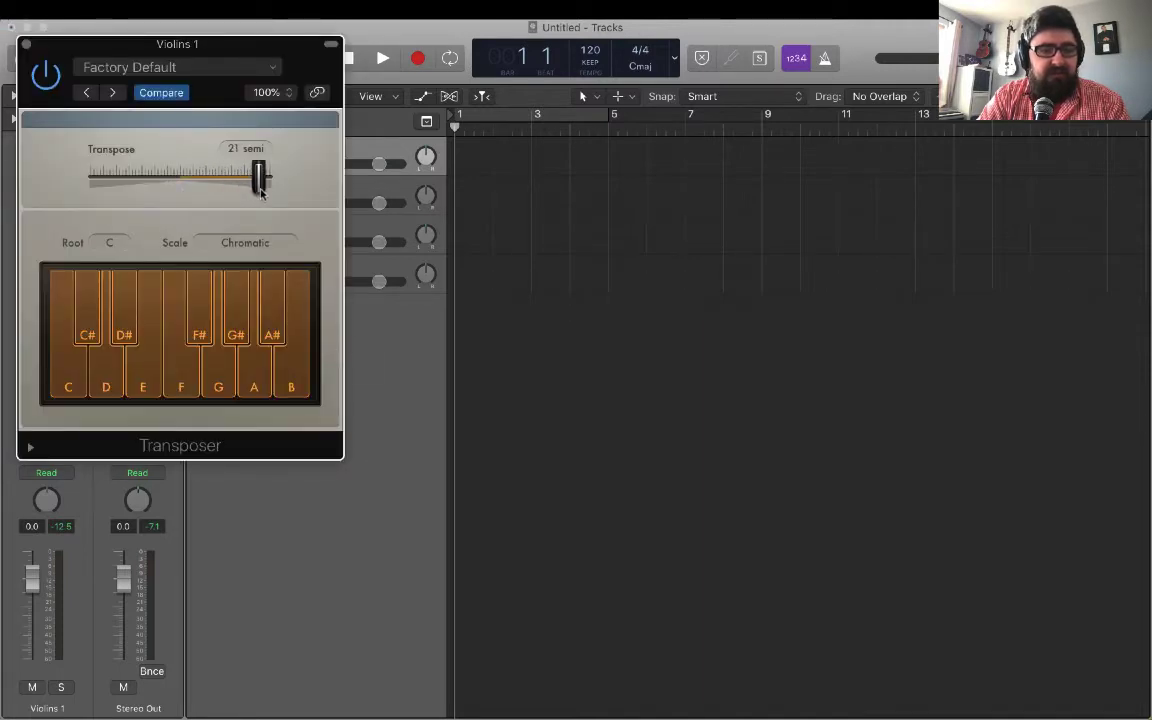
pyautogui.click(226, 249)
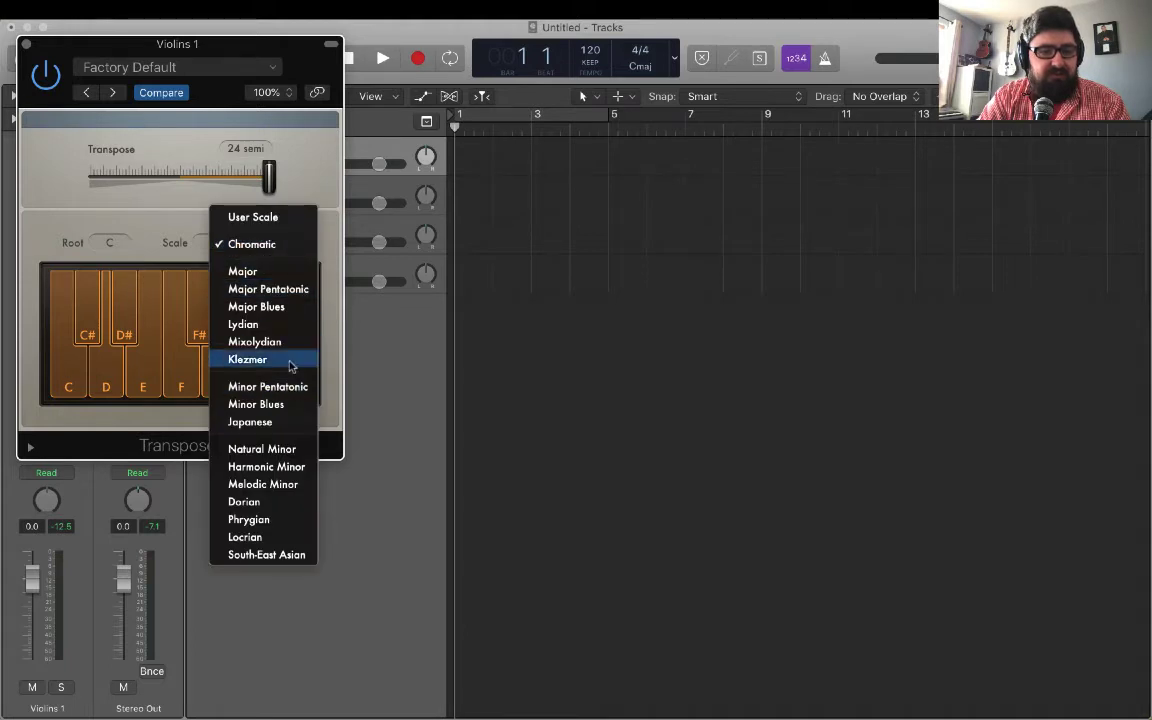
pyautogui.click(245, 271)
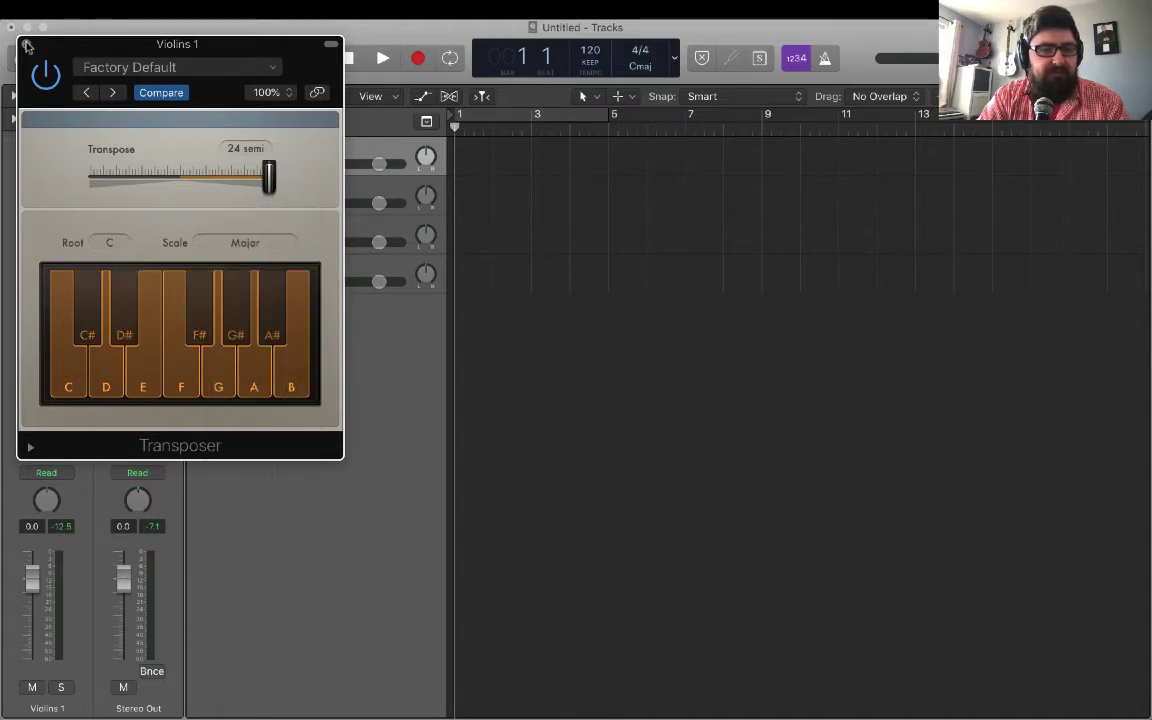
pyautogui.click(27, 46)
# Add a Transposer to the Violins 2 track with a 12-semitone transposition and the Major scale, and close the plug-in.
pyautogui.click(332, 187)
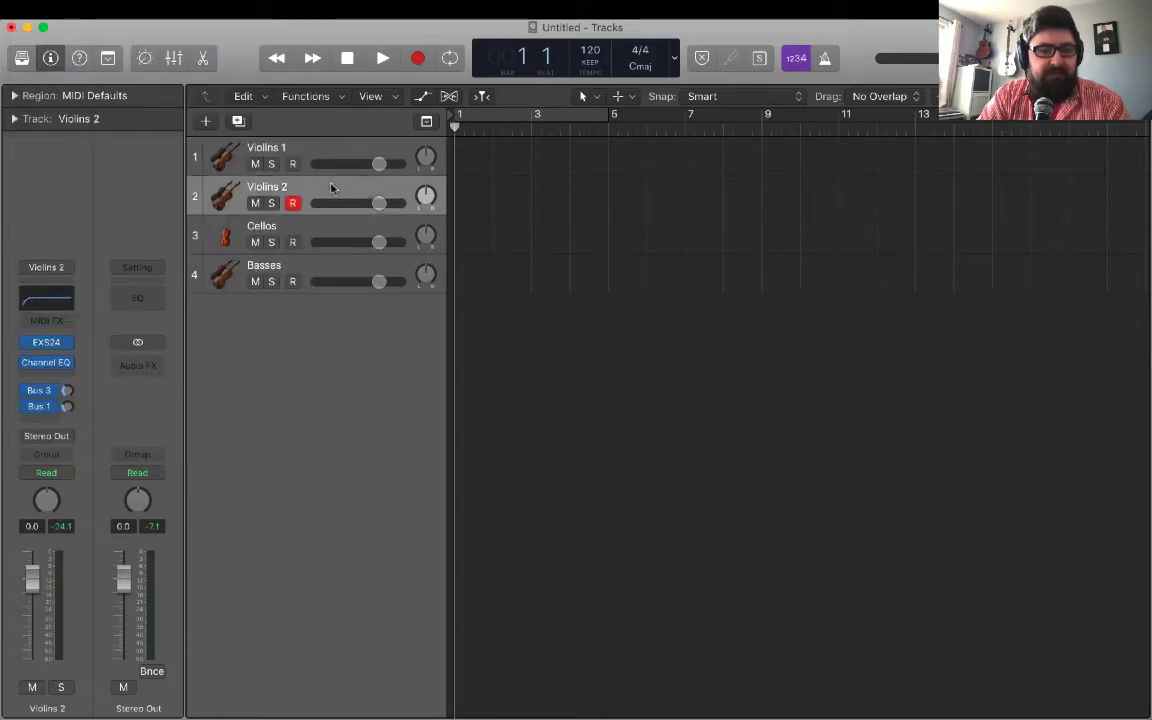
pyautogui.click(69, 344)
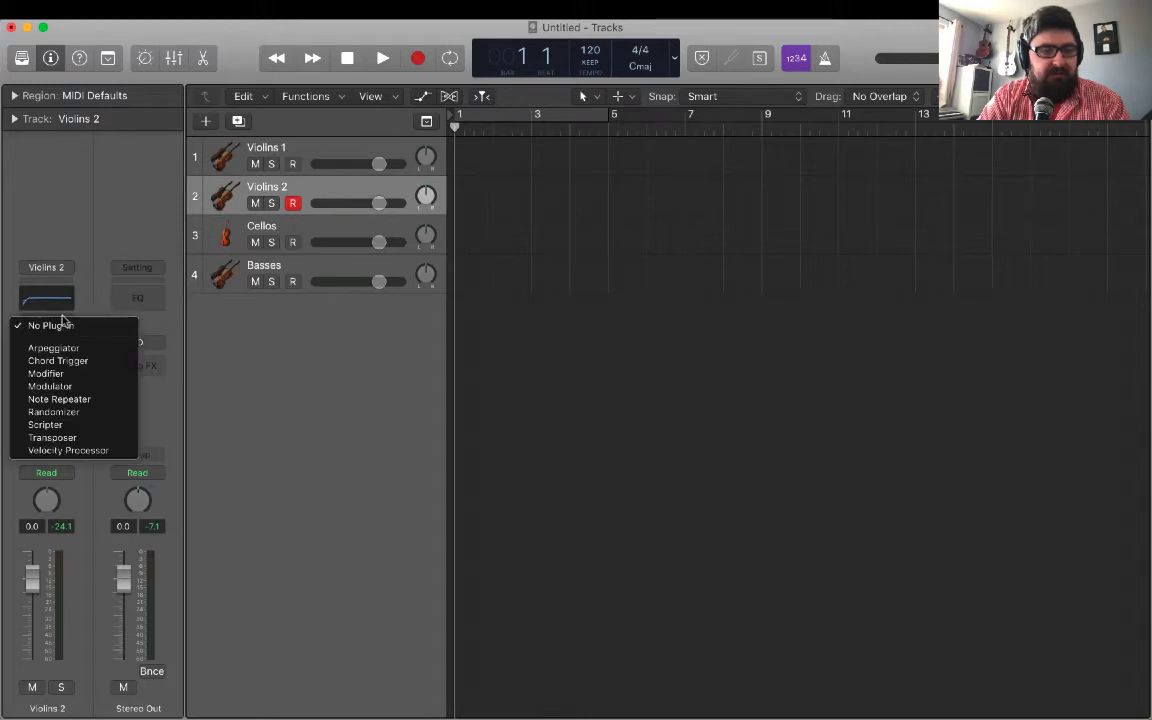
pyautogui.click(94, 440)
pyautogui.moveTo(196, 180); pyautogui.dragTo(211, 192)
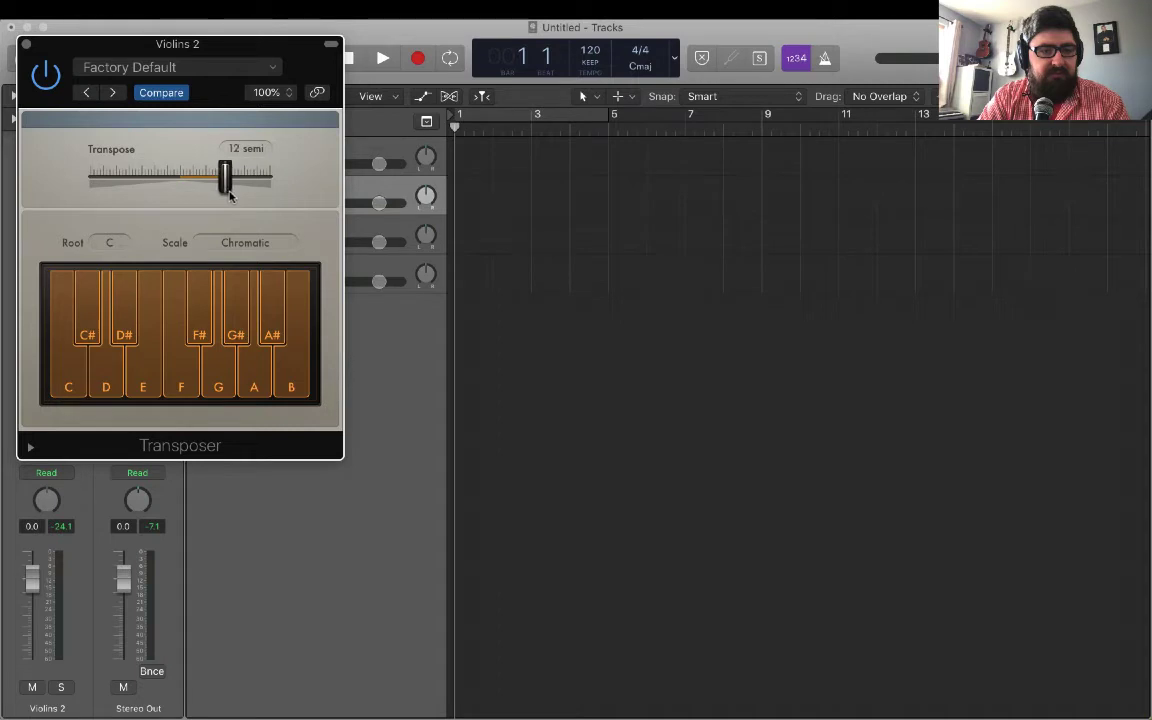
pyautogui.click(238, 233)
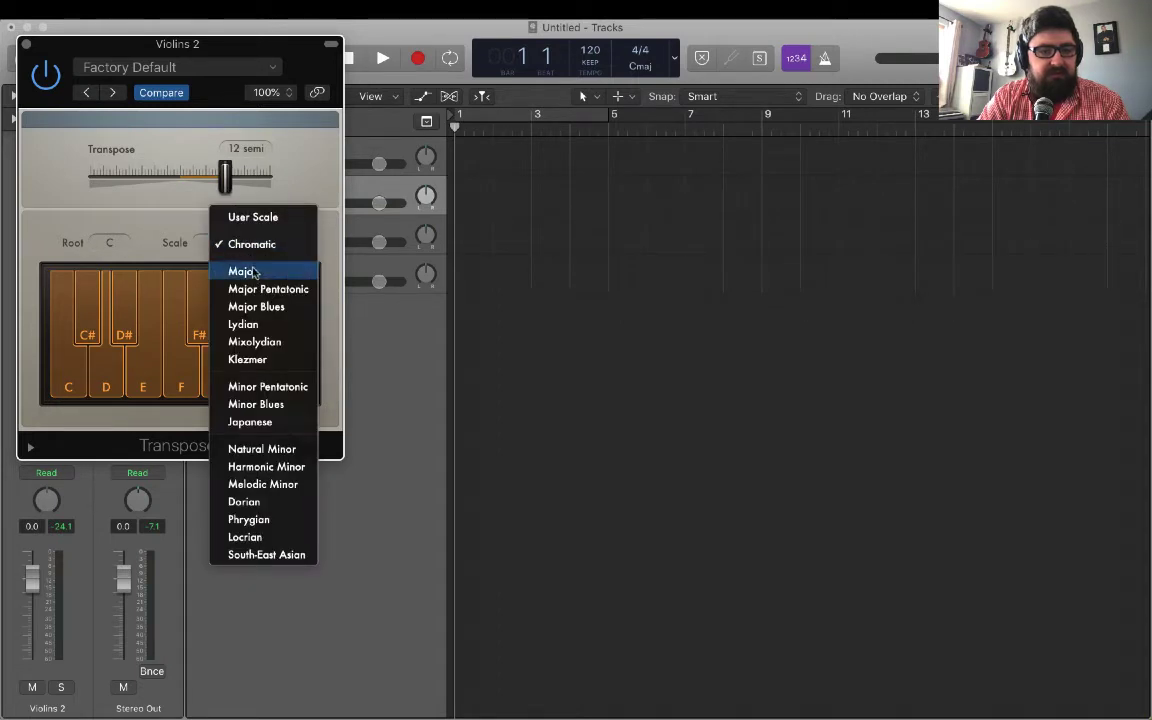
pyautogui.click(244, 267)
pyautogui.click(26, 44)
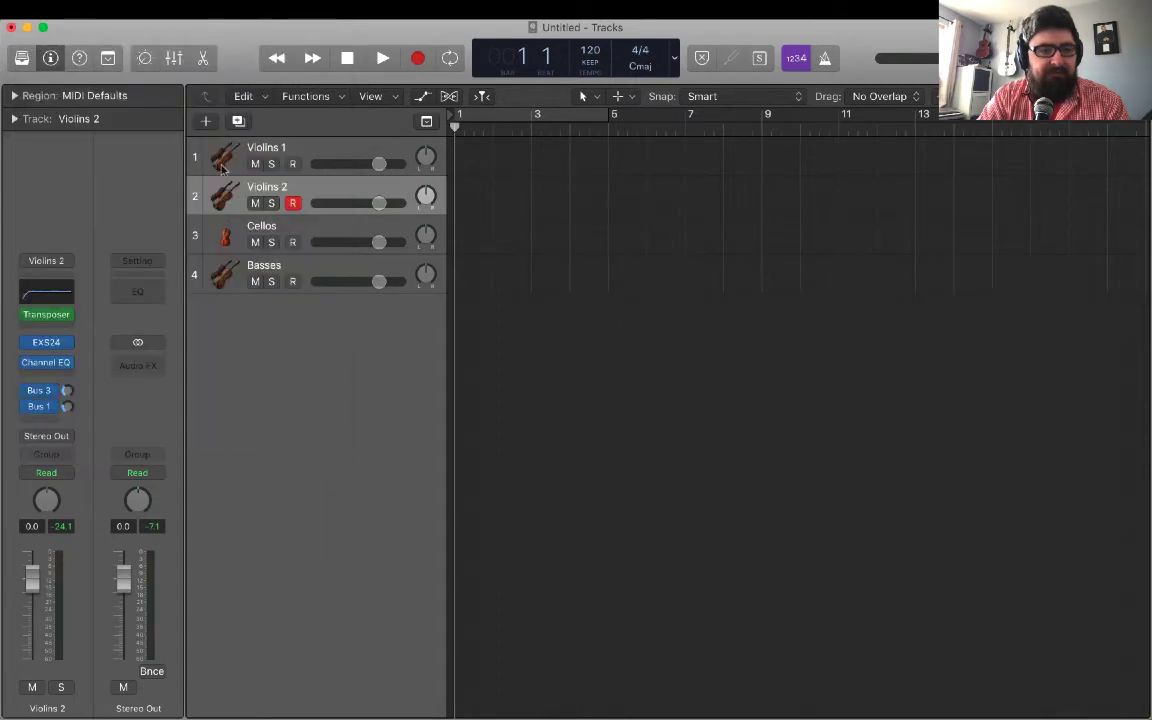
# Add a Transposer to the Basses track with a -24-semitone transposition and the Major scale, and close the plug-in.
pyautogui.click(294, 269)
pyautogui.click(65, 324)
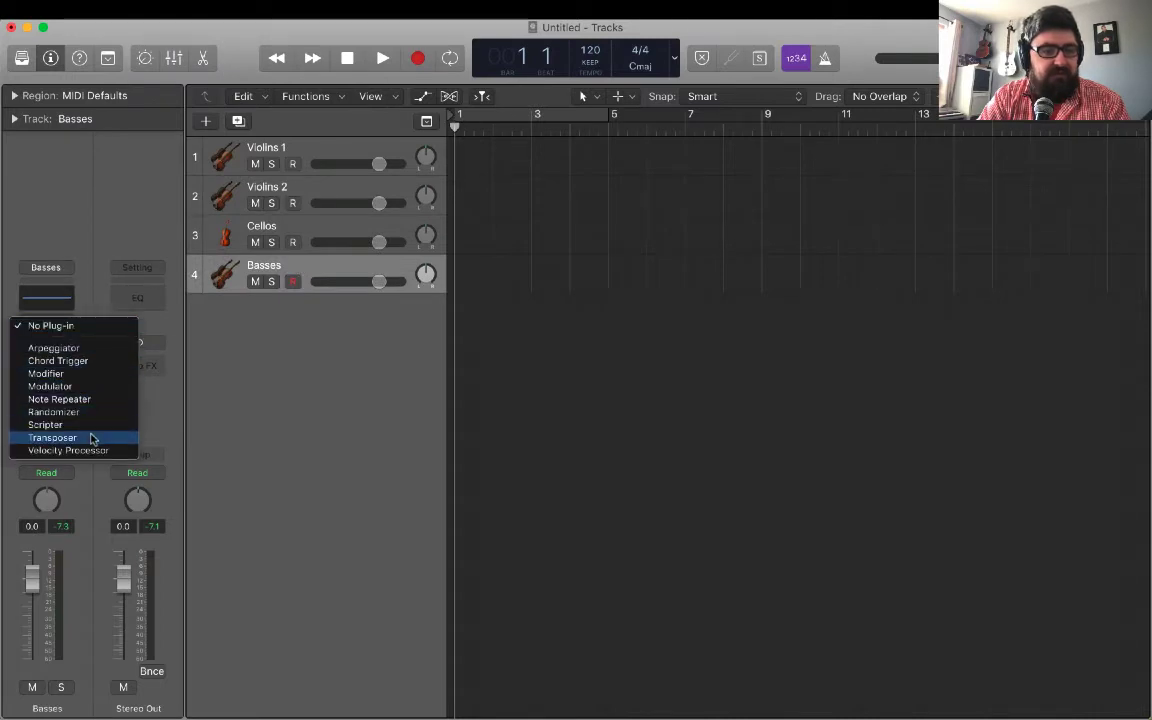
pyautogui.click(91, 438)
pyautogui.moveTo(181, 187); pyautogui.dragTo(93, 180)
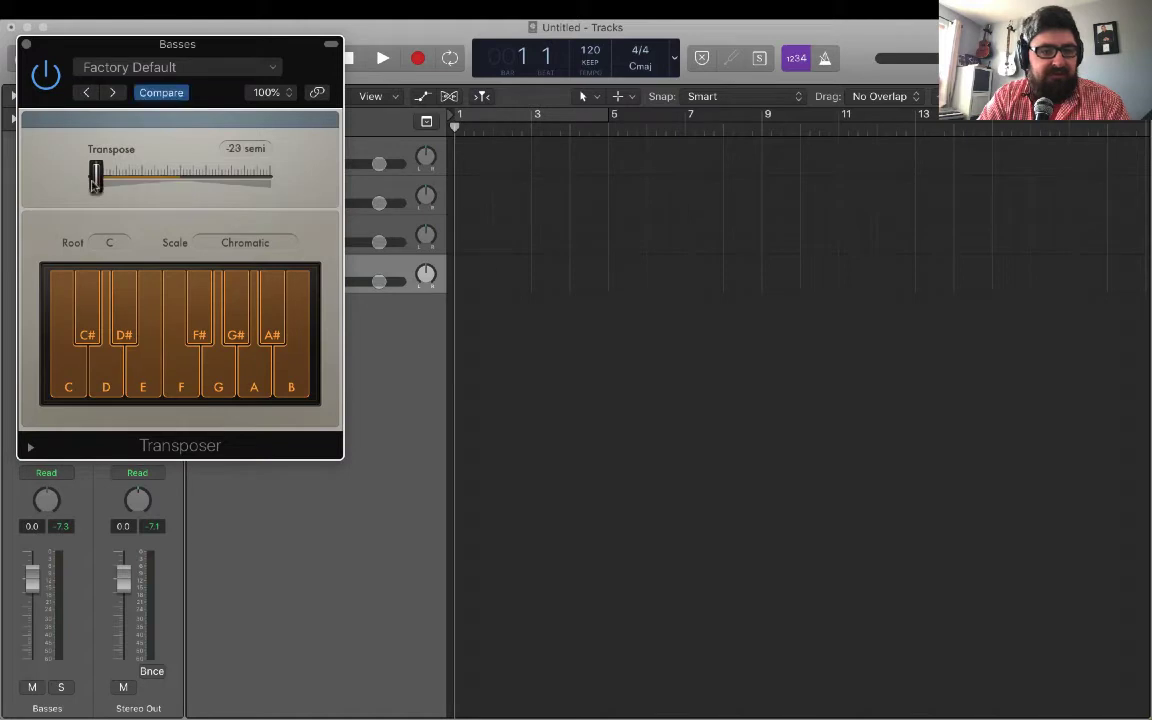
pyautogui.click(245, 242)
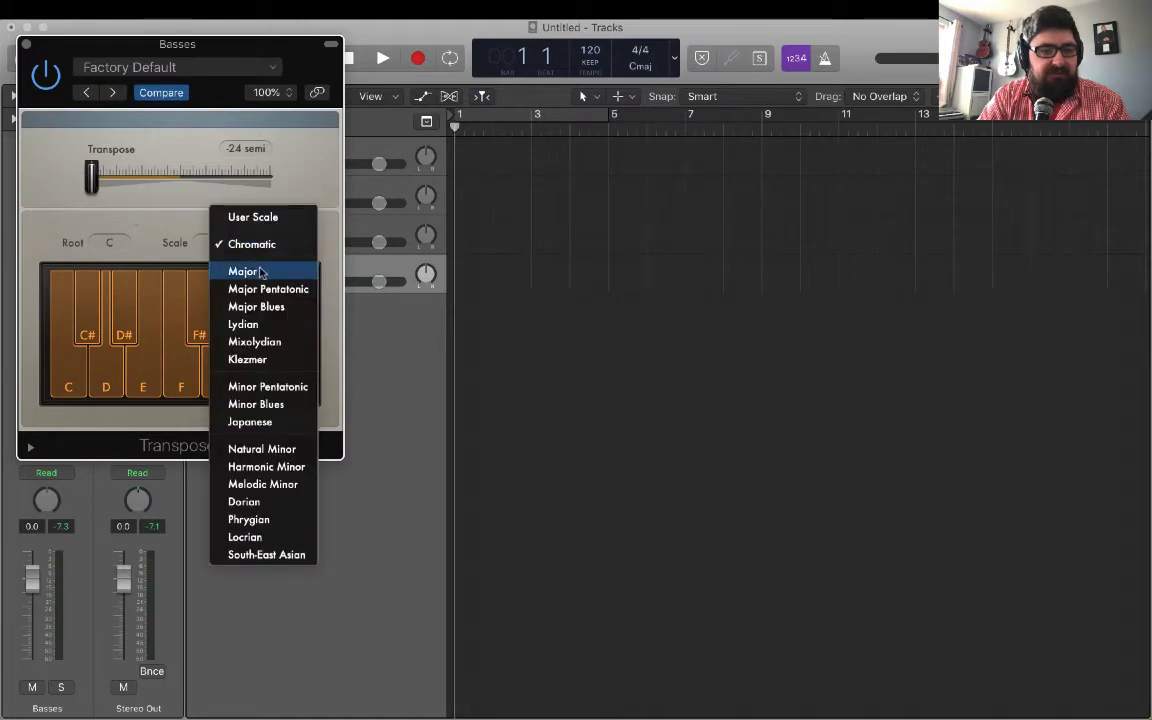
pyautogui.click(265, 267)
pyautogui.click(28, 44)
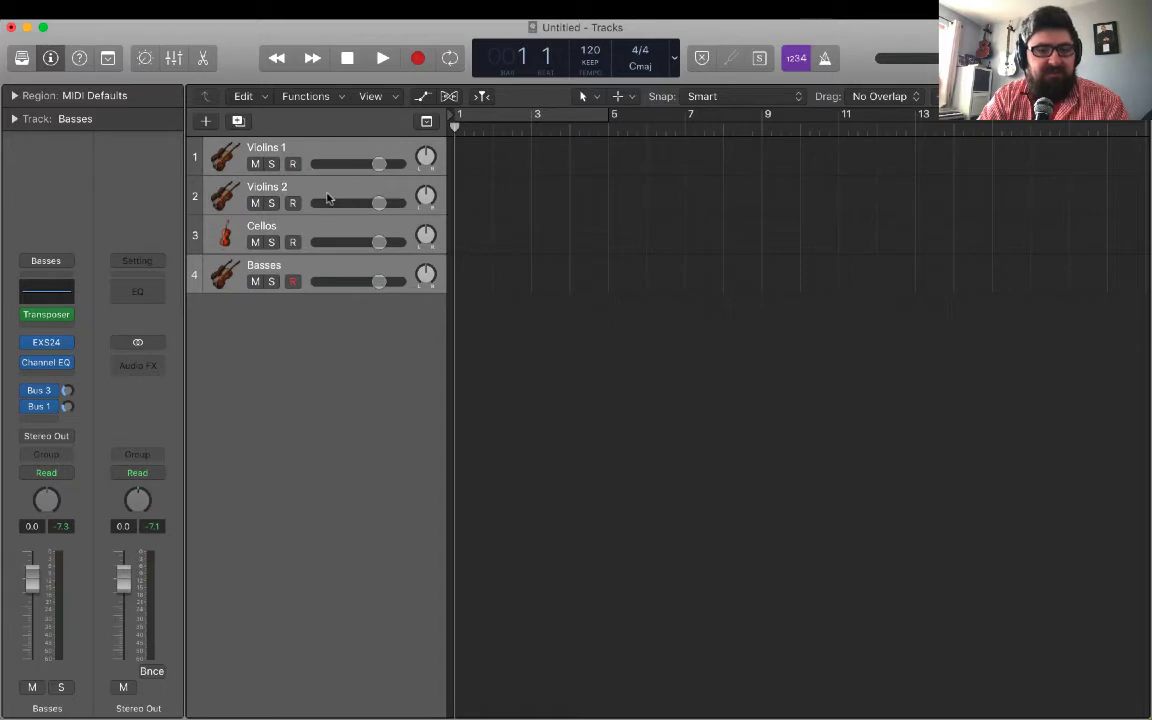
# Group the four string tracks into a Summing Stack.
pyautogui.rightClick(326, 198)
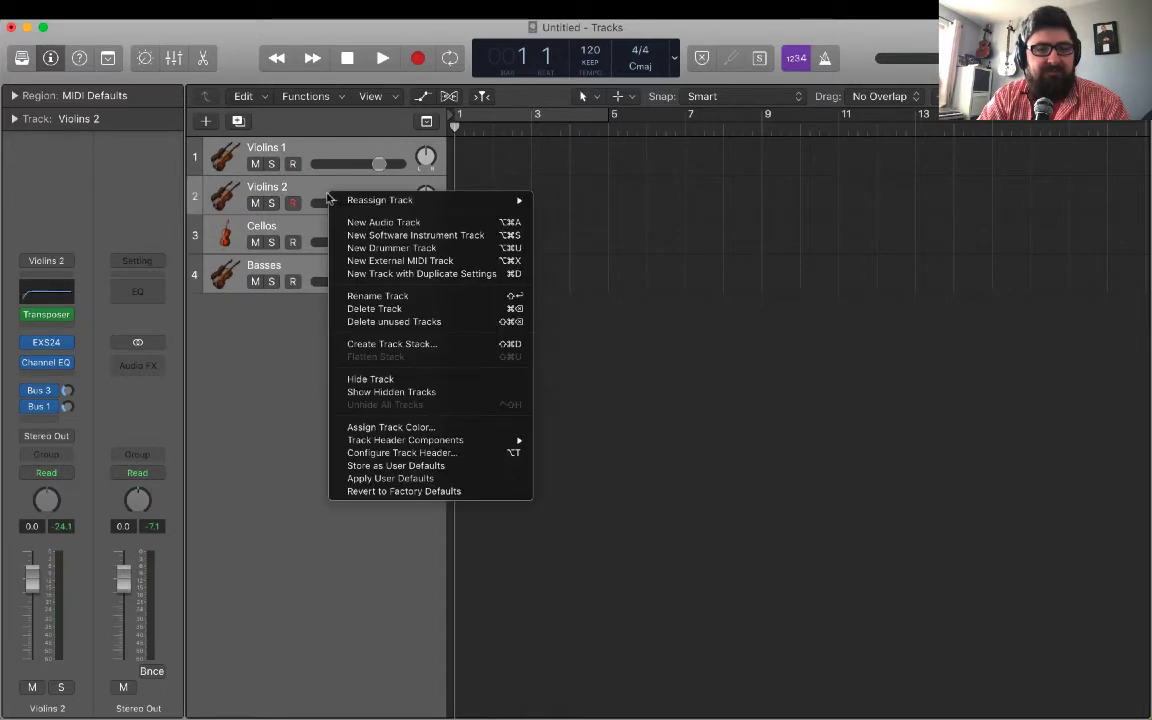
pyautogui.click(457, 344)
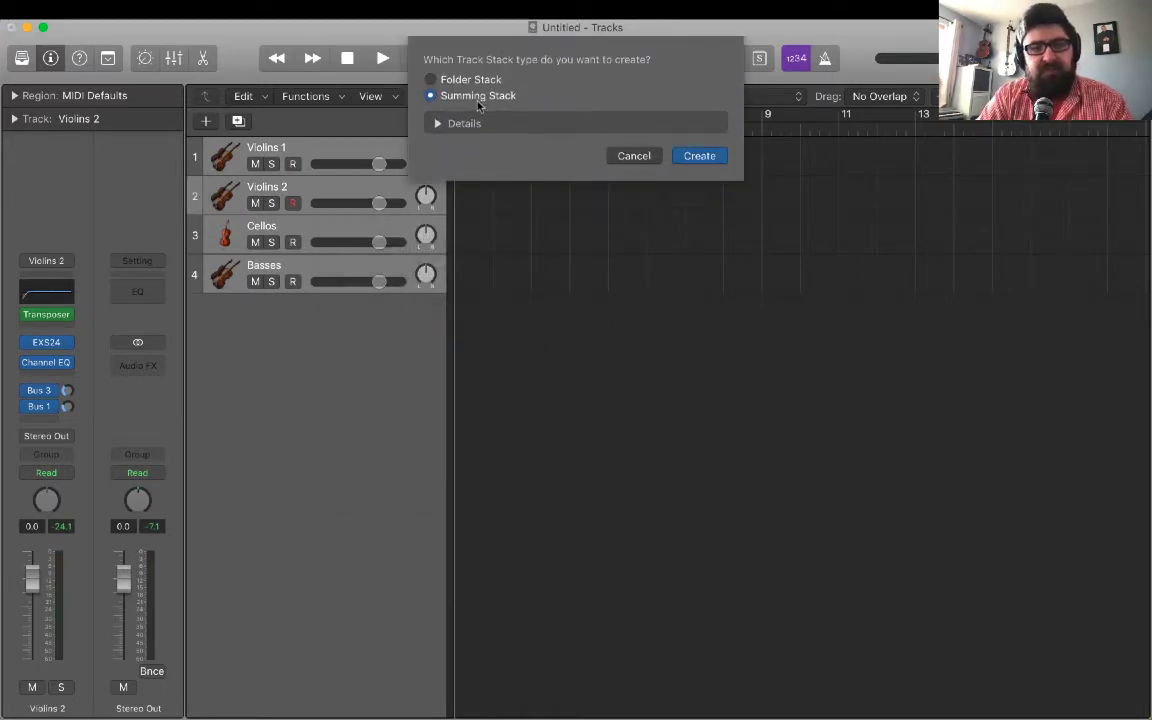
pyautogui.click(437, 123)
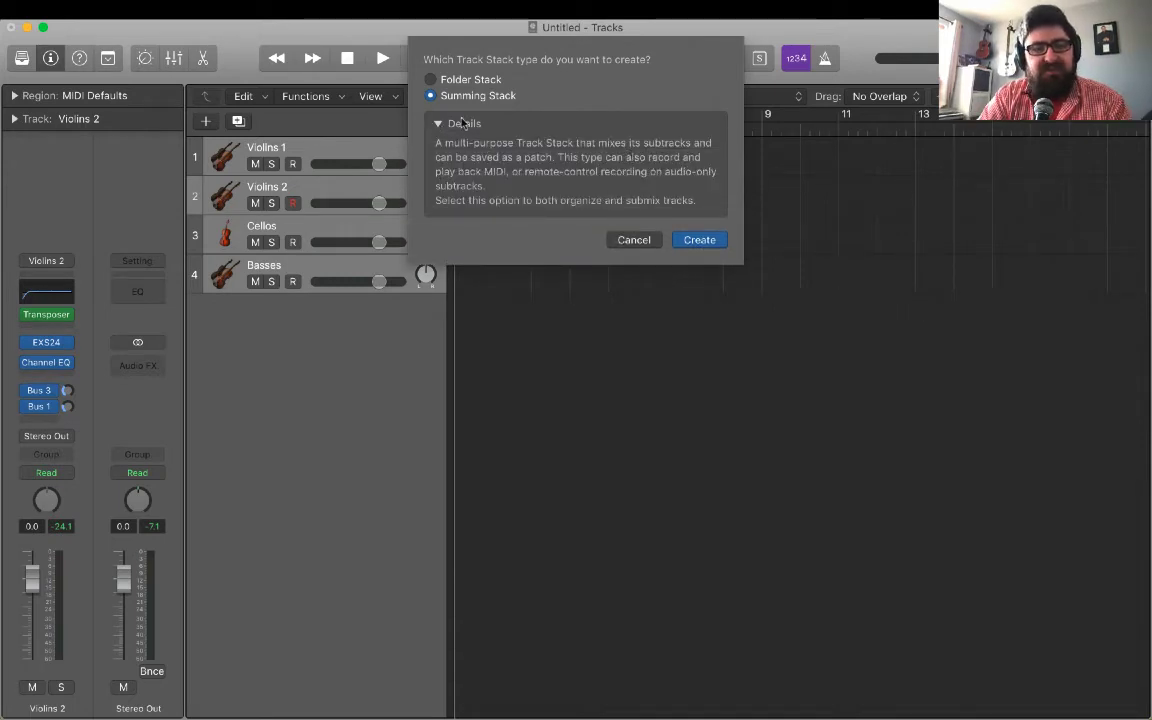
pyautogui.click(700, 241)
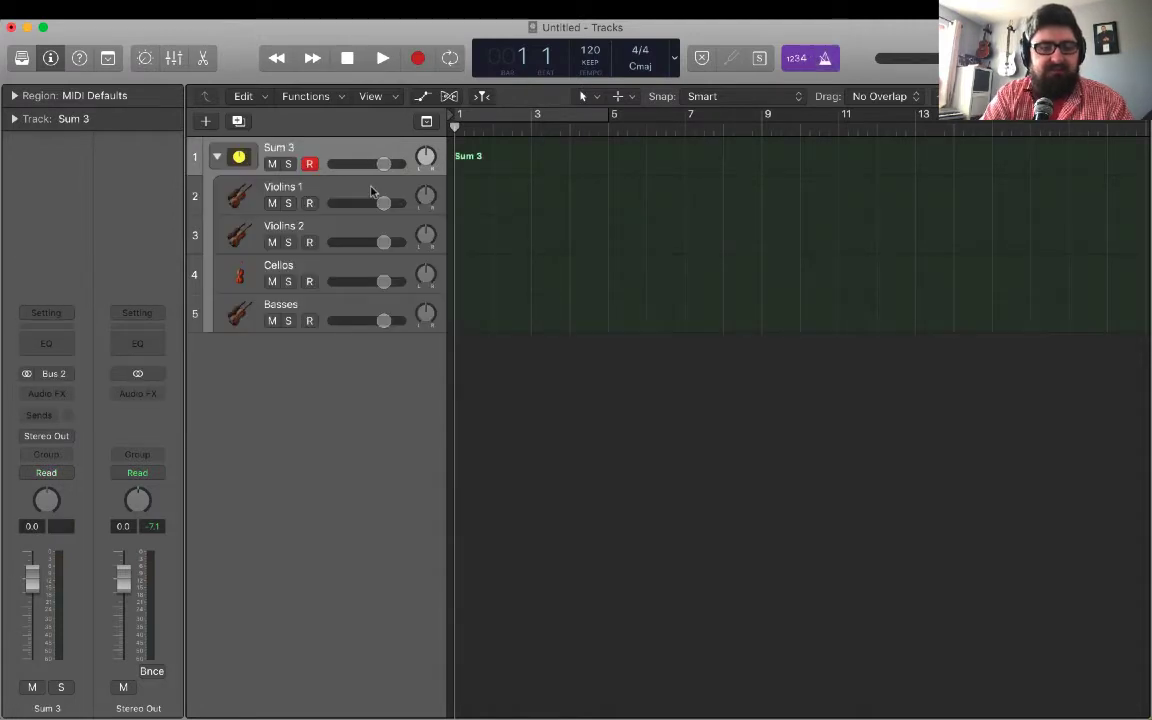
# Open Musical Typing and play chords and notes through the string summing stack to hear all four sections together.
pyautogui.press('super+k')
pyautogui.press('a')
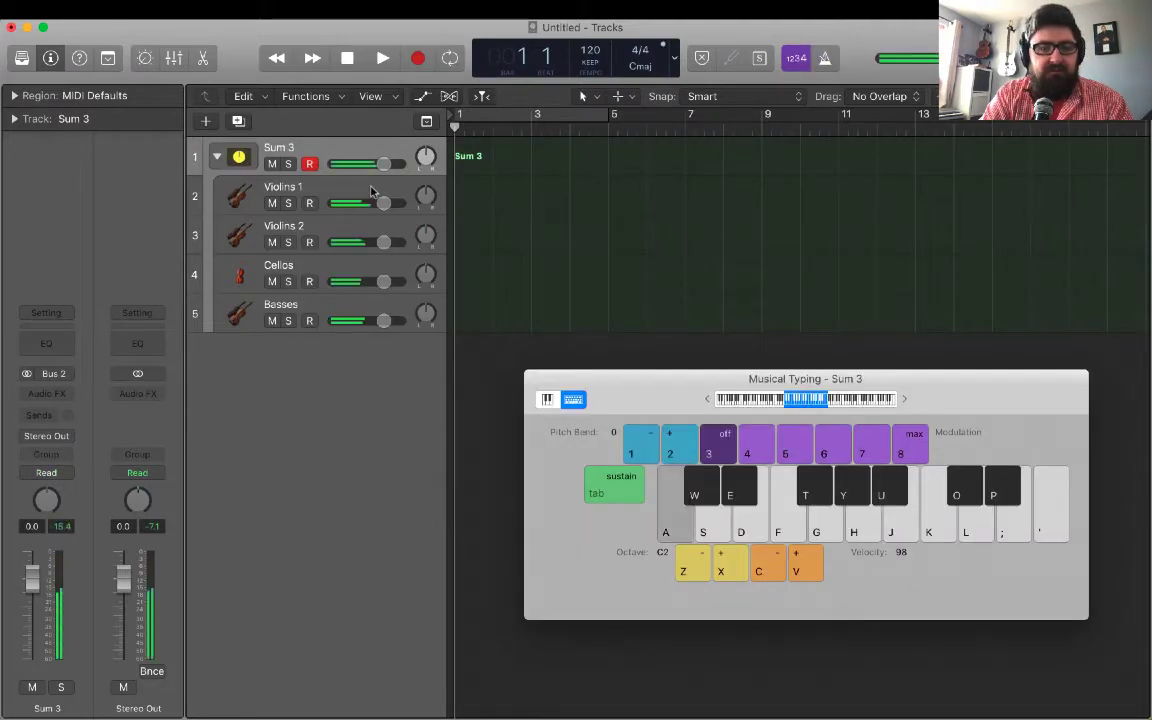
pyautogui.press('f')
pyautogui.press('h')
pyautogui.press('j')
pyautogui.press('h')
pyautogui.press('f')
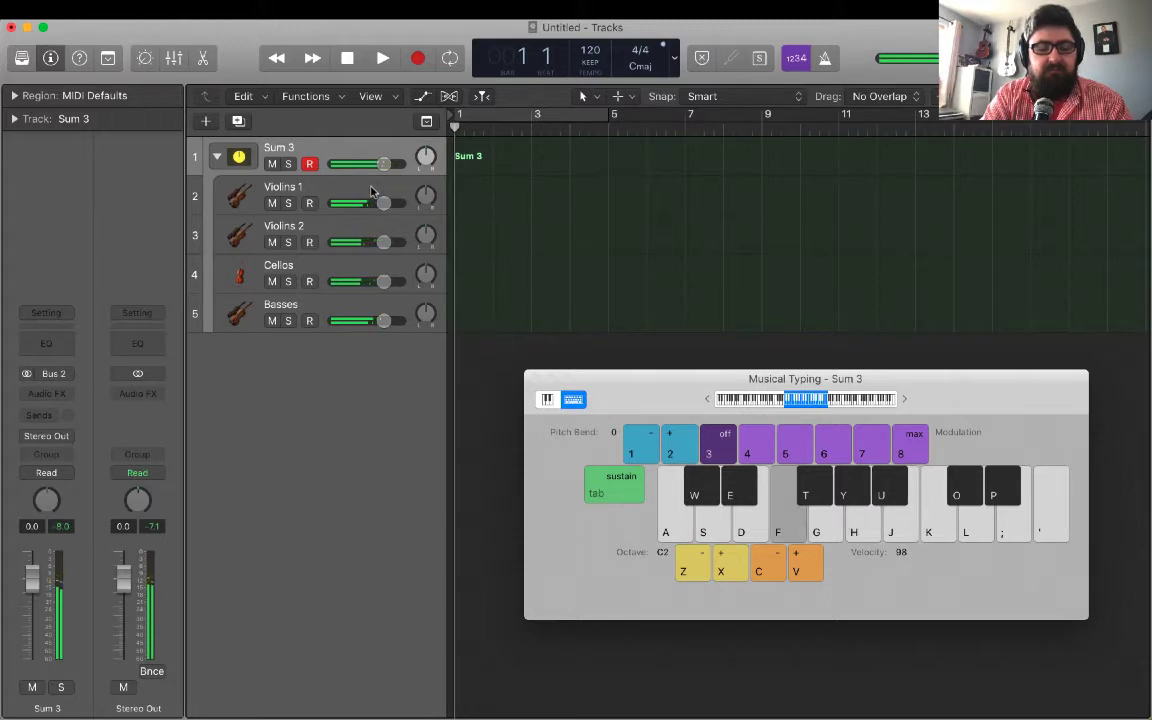
pyautogui.press('g')
pyautogui.press('j')
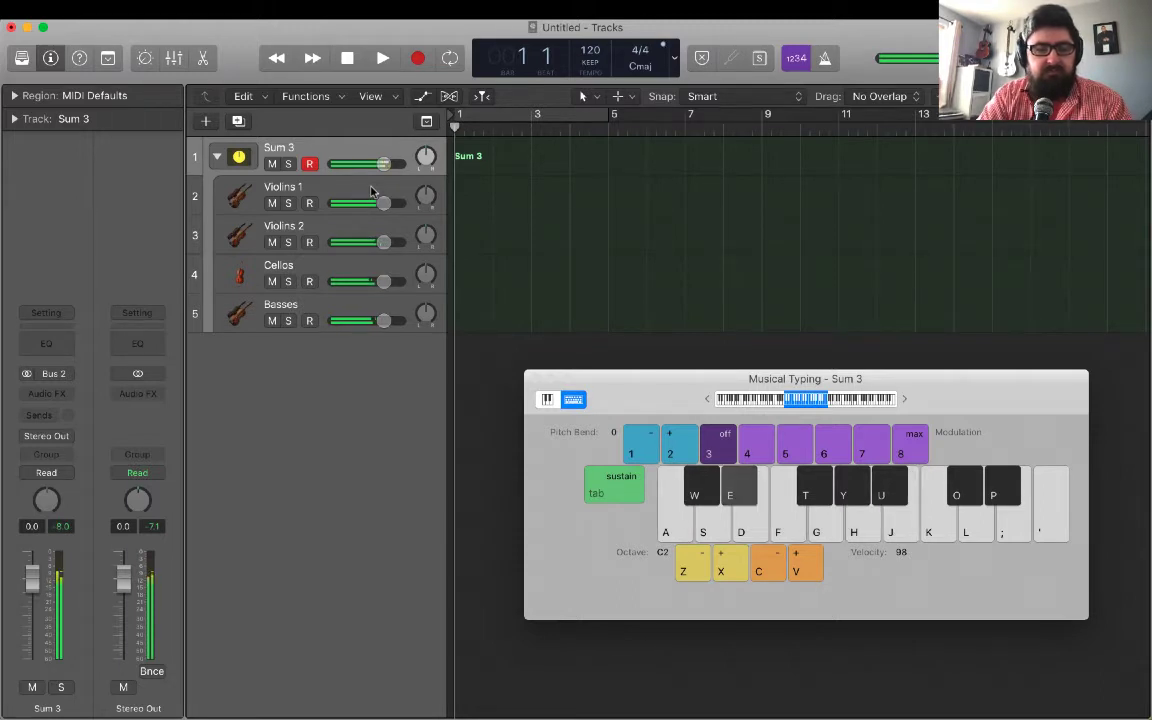
pyautogui.press('s')
pyautogui.press('a')
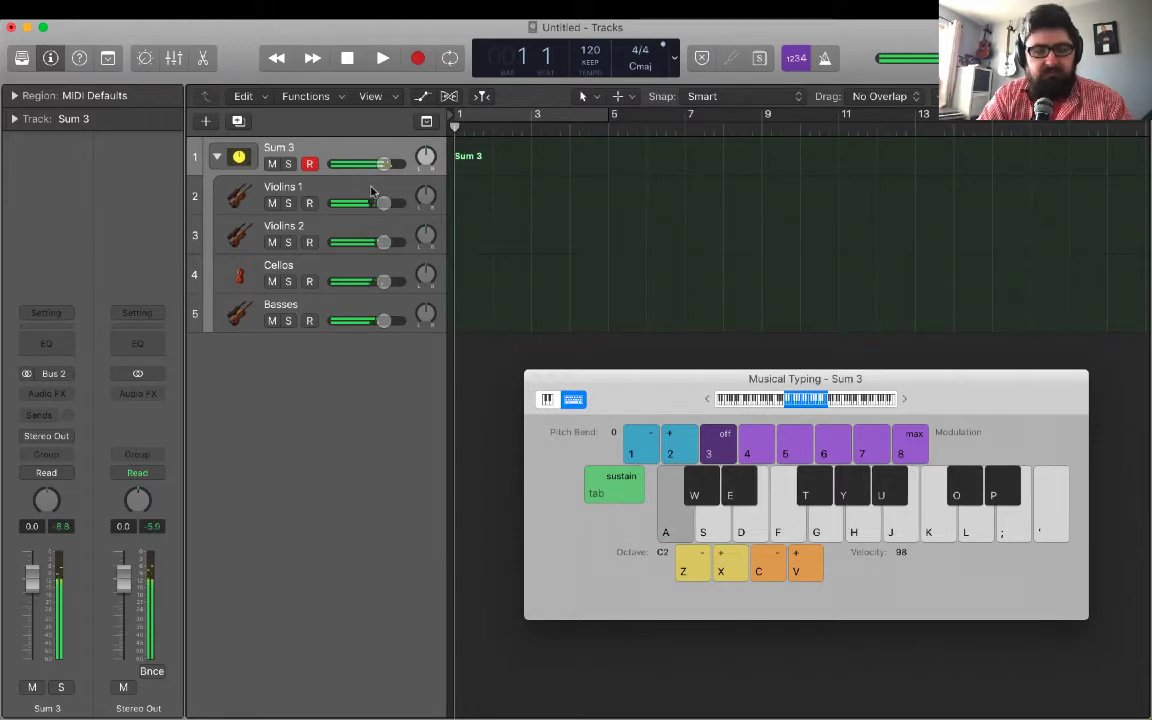
# Review the Transposer settings on the Violins 2 track, close the plug-in and return to the Violins 1 track.
pyautogui.click(350, 193)
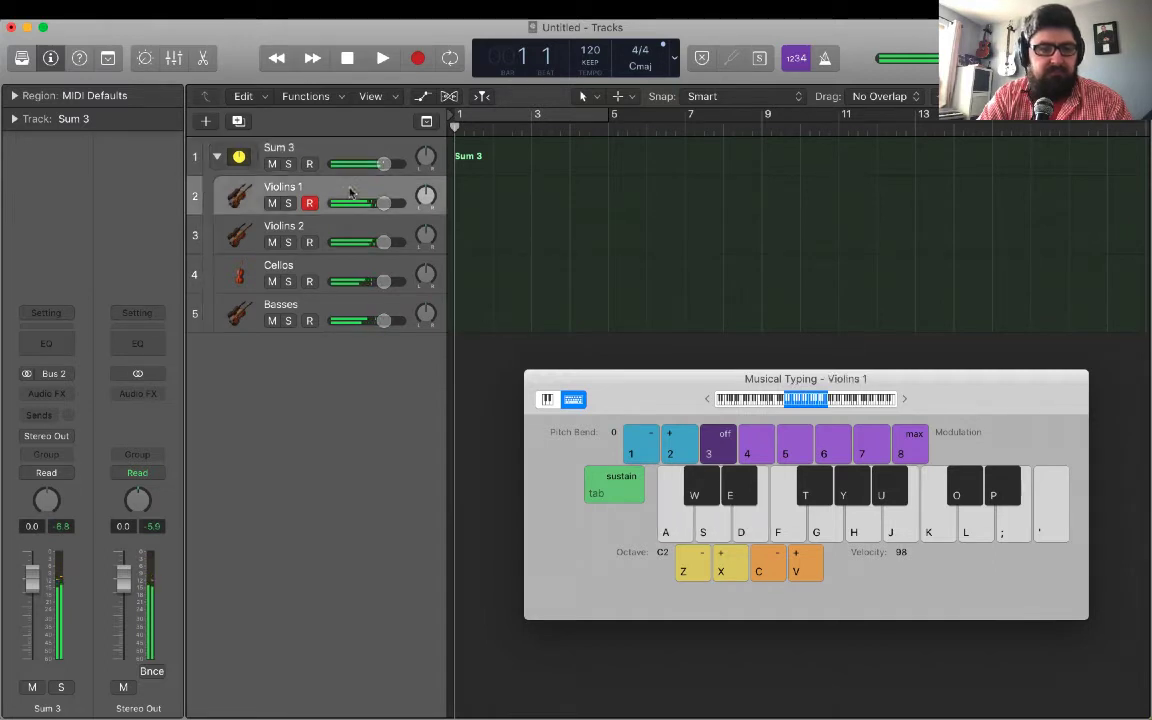
pyautogui.click(328, 237)
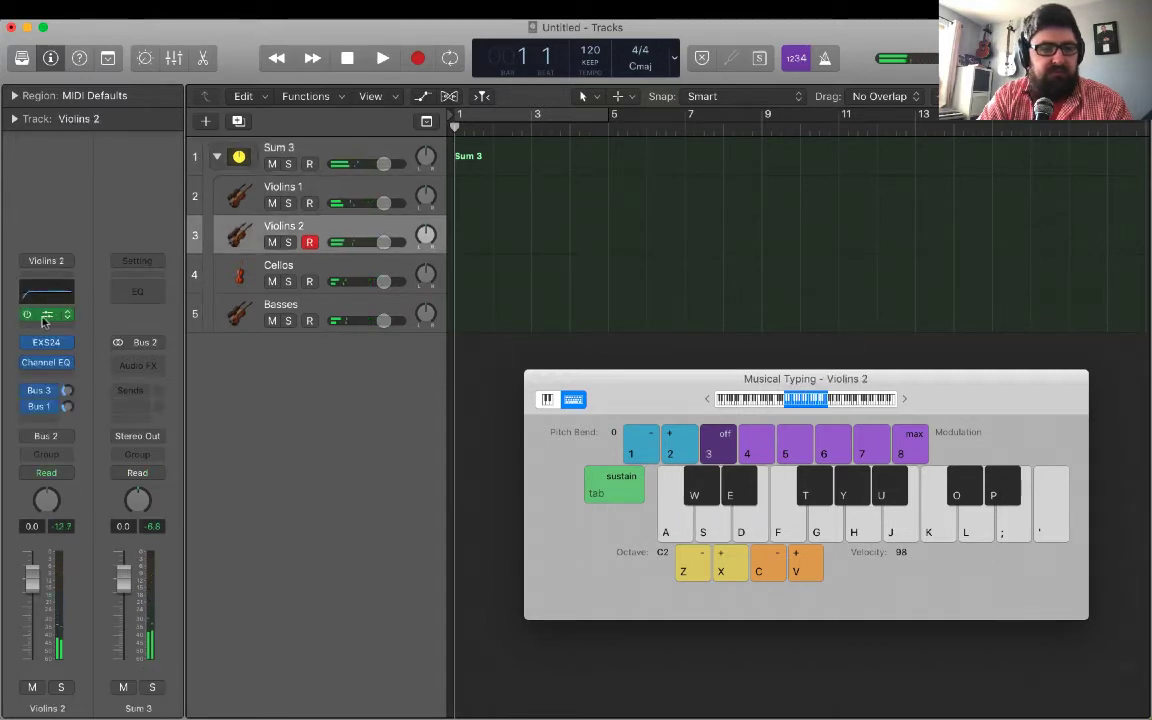
pyautogui.click(45, 316)
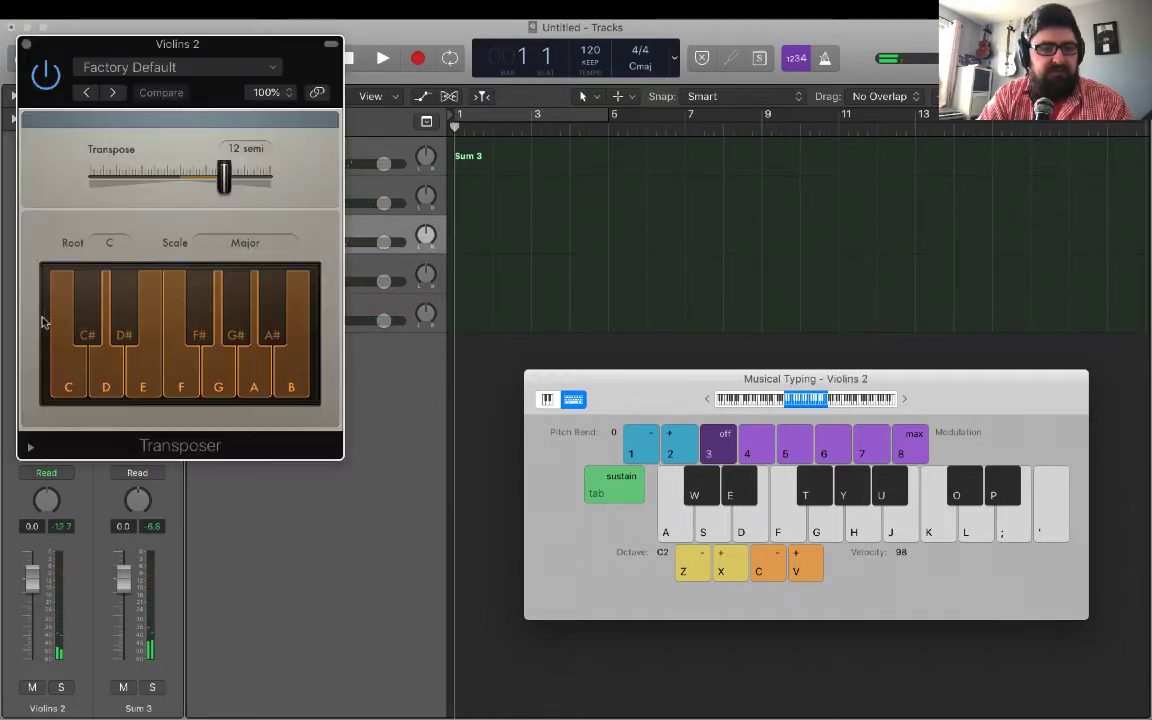
pyautogui.click(368, 190)
pyautogui.click(26, 46)
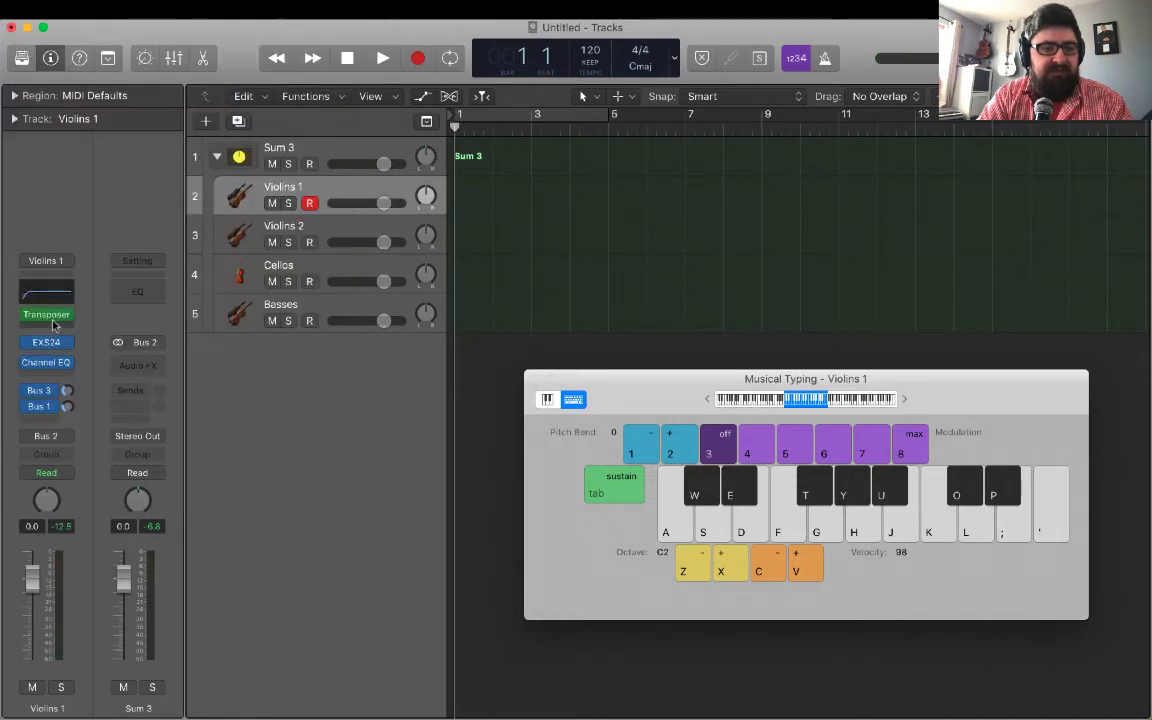
pyautogui.click(48, 314)
pyautogui.click(70, 298)
# Add a Transposer to the Cellos track at 0 semitones with the Chromatic scale, and close the plug-in.
pyautogui.click(224, 272)
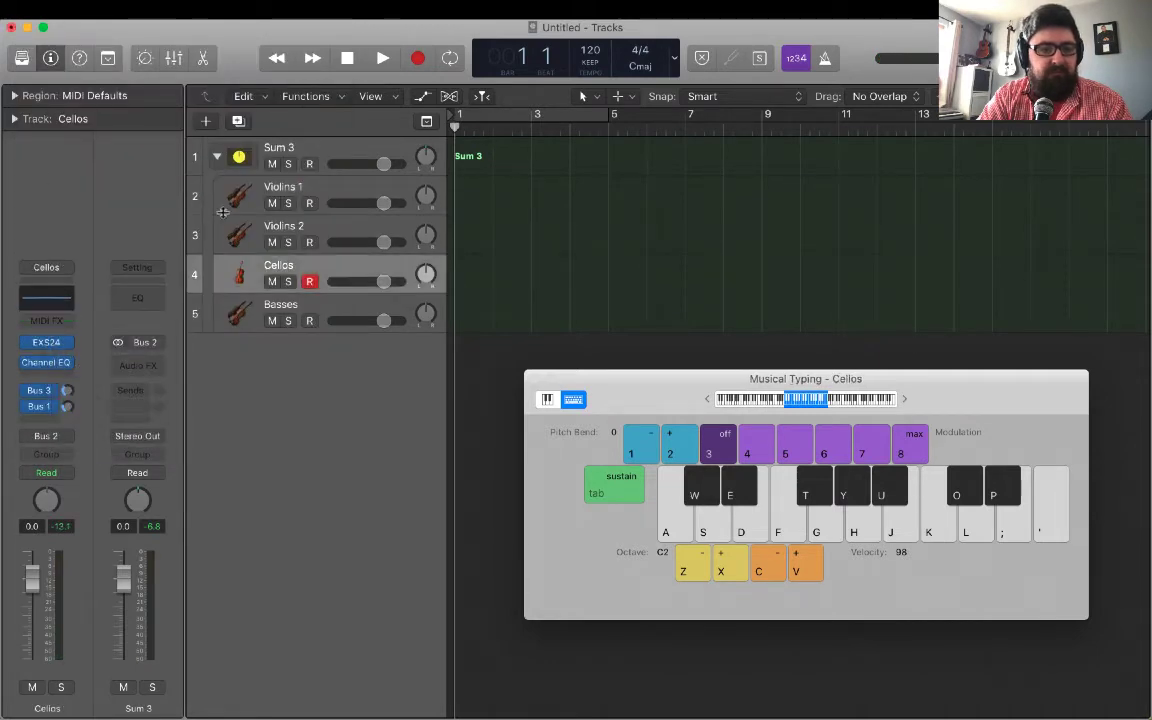
pyautogui.click(72, 298)
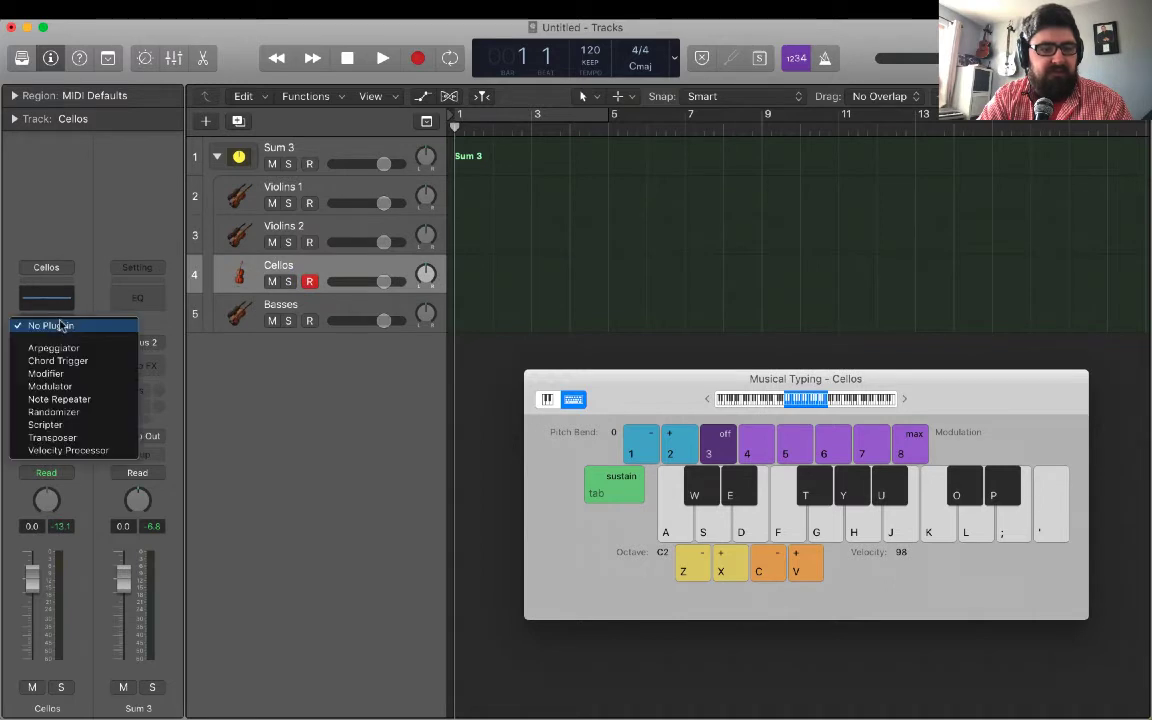
pyautogui.click(93, 437)
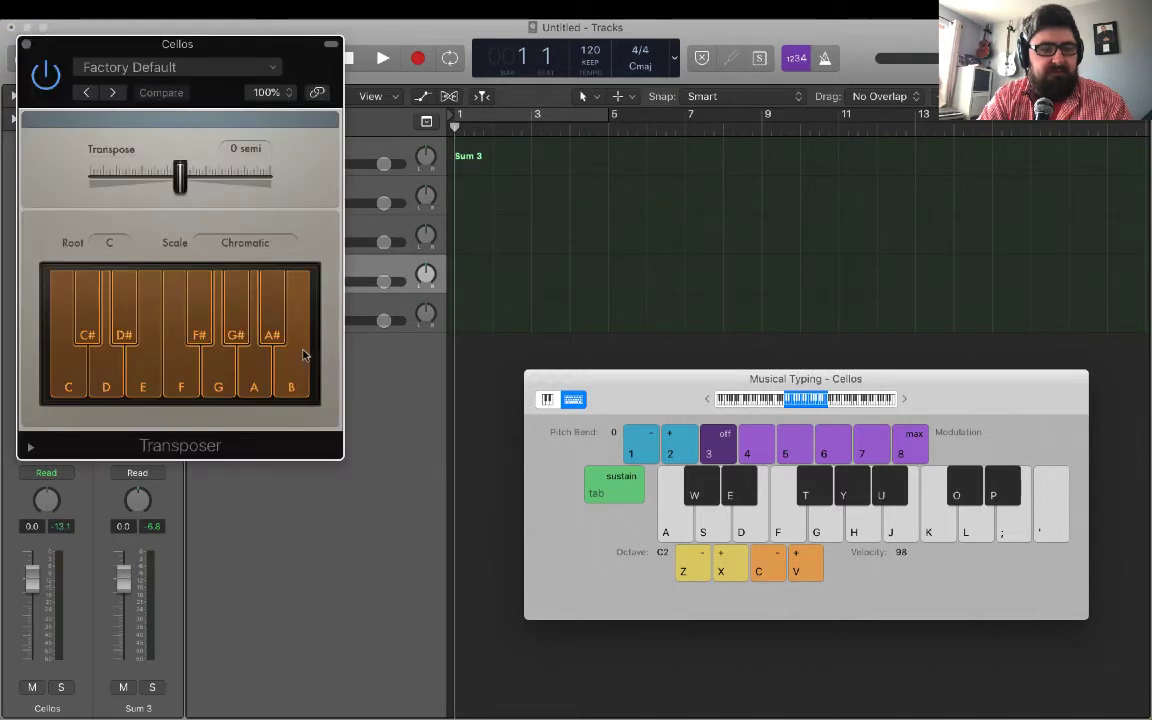
pyautogui.press('super+w')
# Add an Arpeggiator after the Transposer on the Violins 1 track and switch its pattern to Grid mode.
pyautogui.click(305, 188)
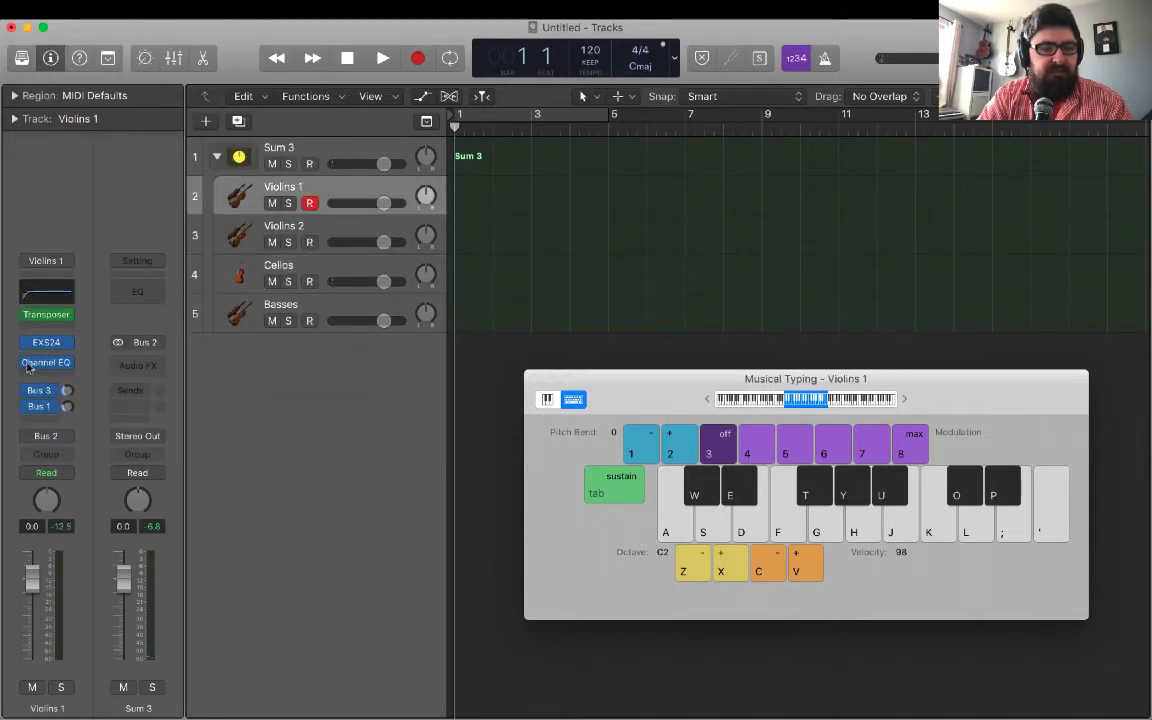
pyautogui.click(66, 325)
pyautogui.click(82, 347)
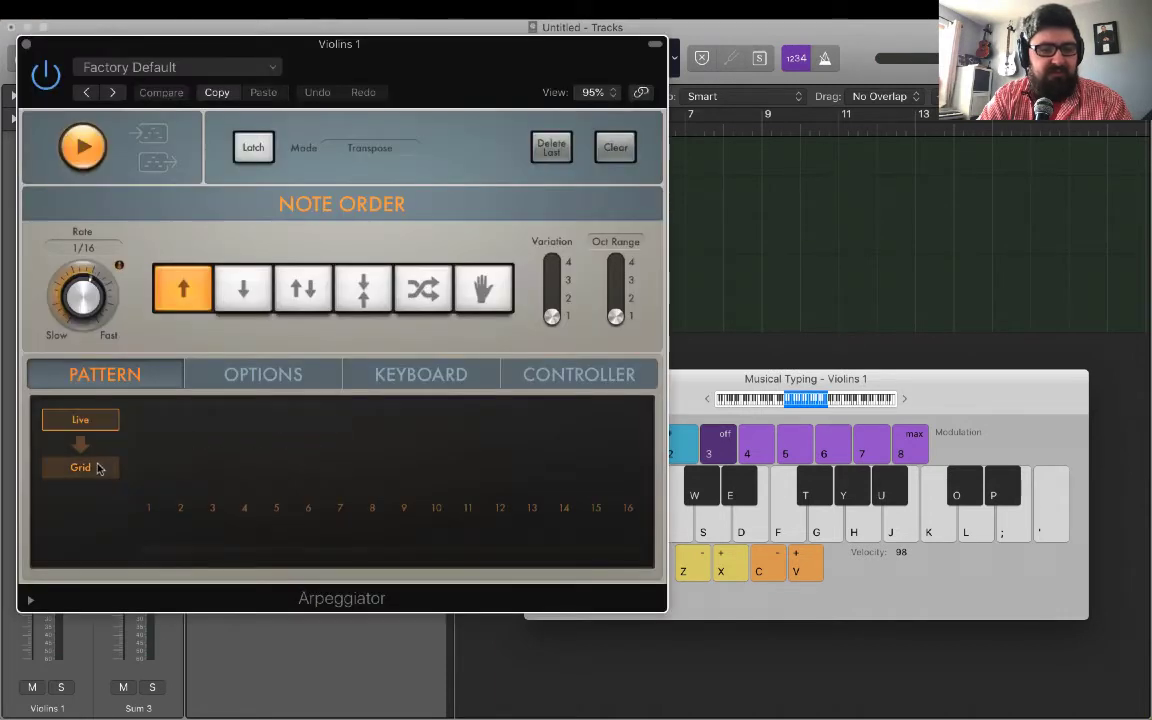
pyautogui.click(98, 468)
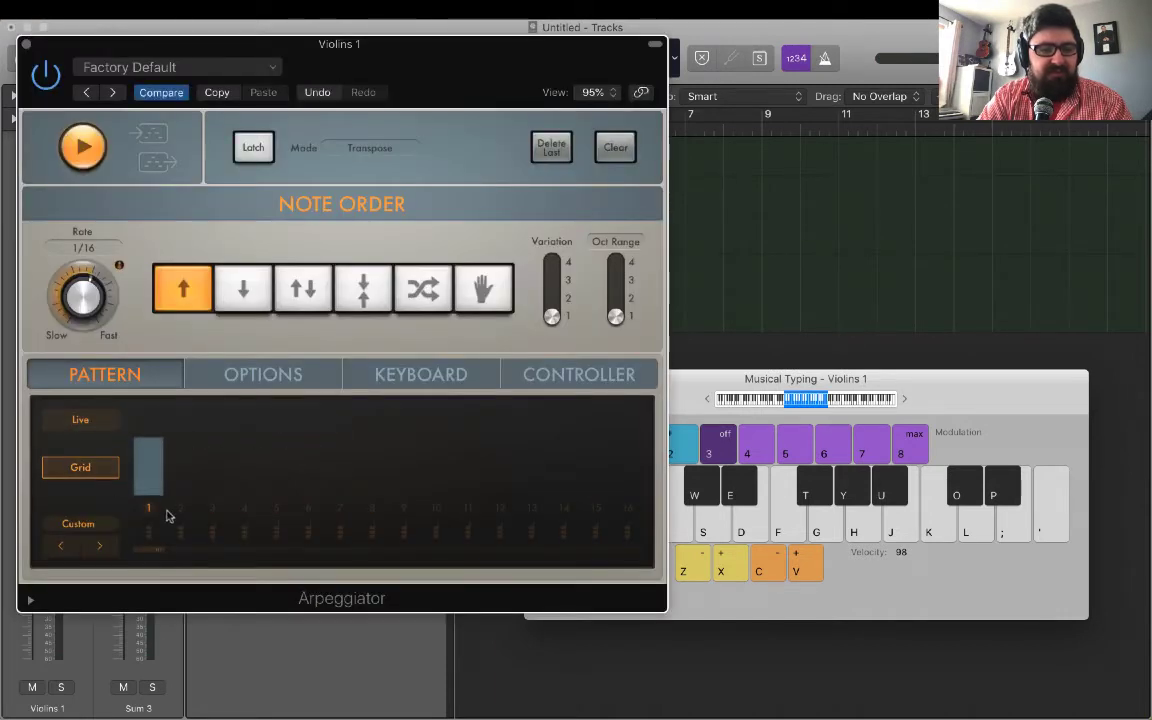
# Build the Violins 1 grid with steps 1, 3, 4, 6, 8, 9, 12 and 15, chords on 6 and 12, audition it and close the plug-in.
pyautogui.click(245, 508)
pyautogui.click(306, 507)
pyautogui.click(372, 508)
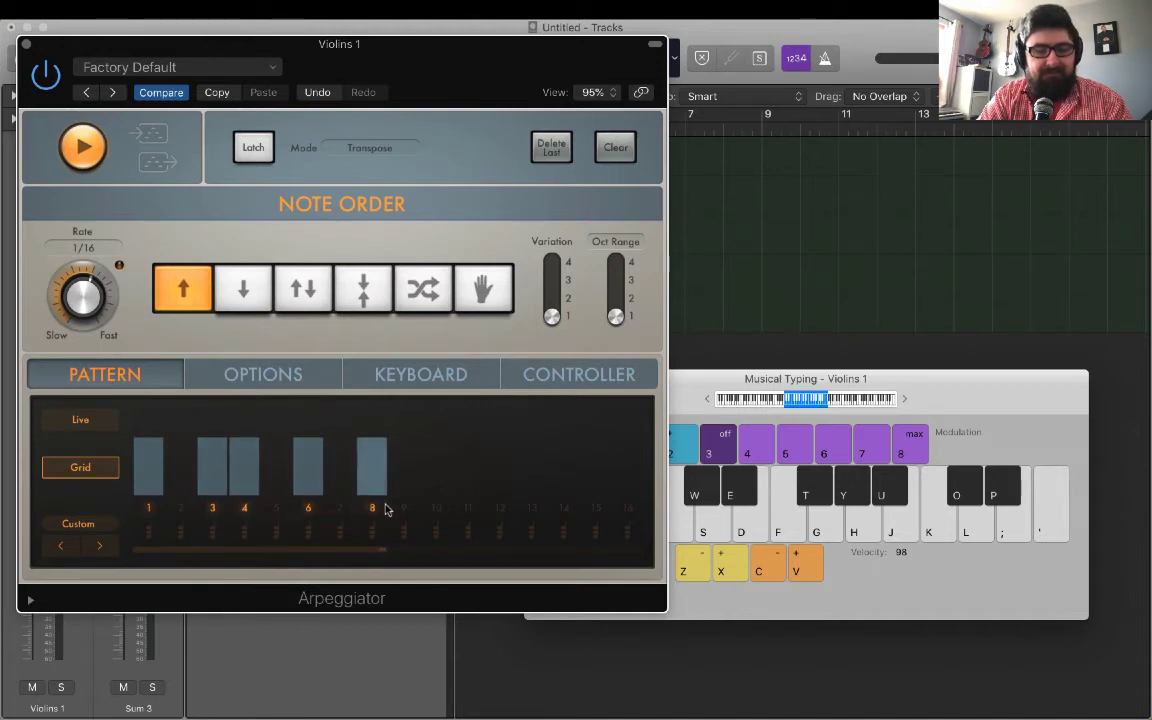
pyautogui.click(500, 508)
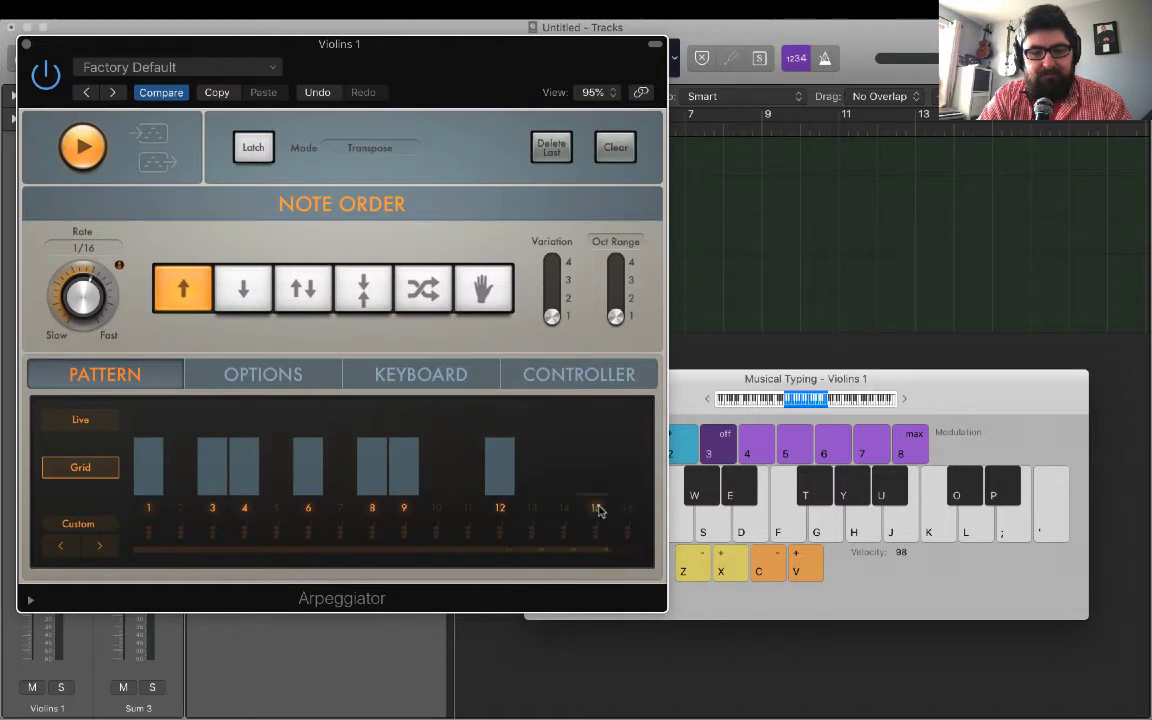
pyautogui.click(596, 508)
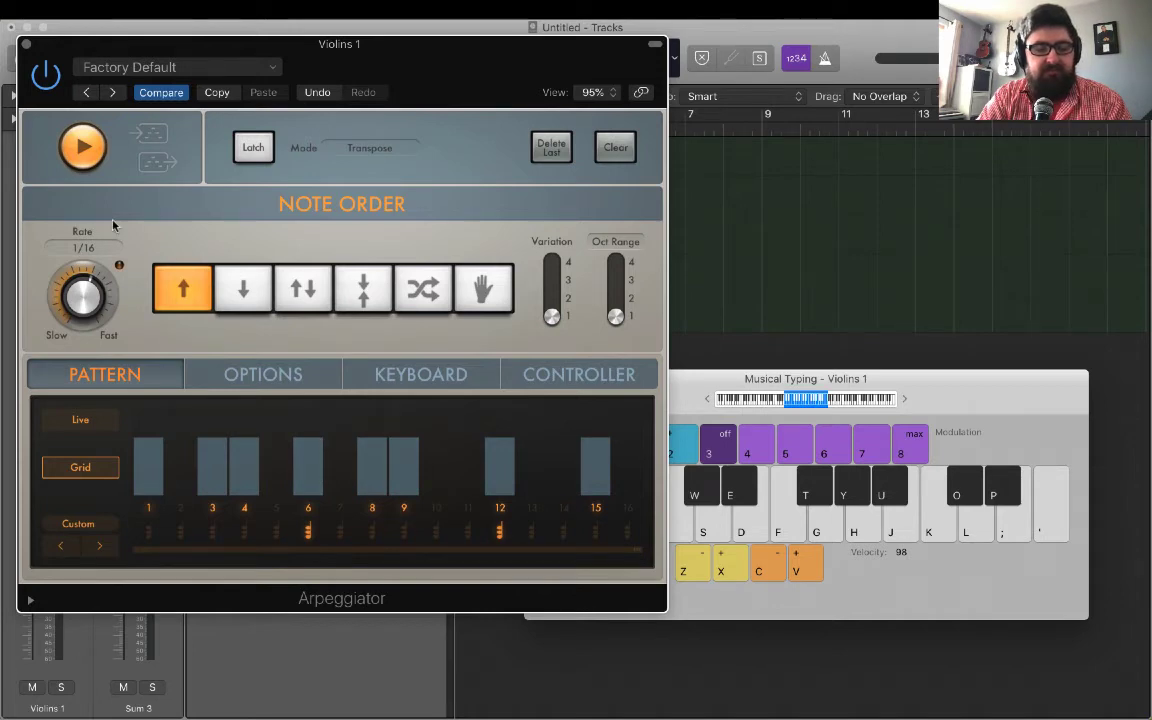
pyautogui.hotkey('a', 'e', 'g')
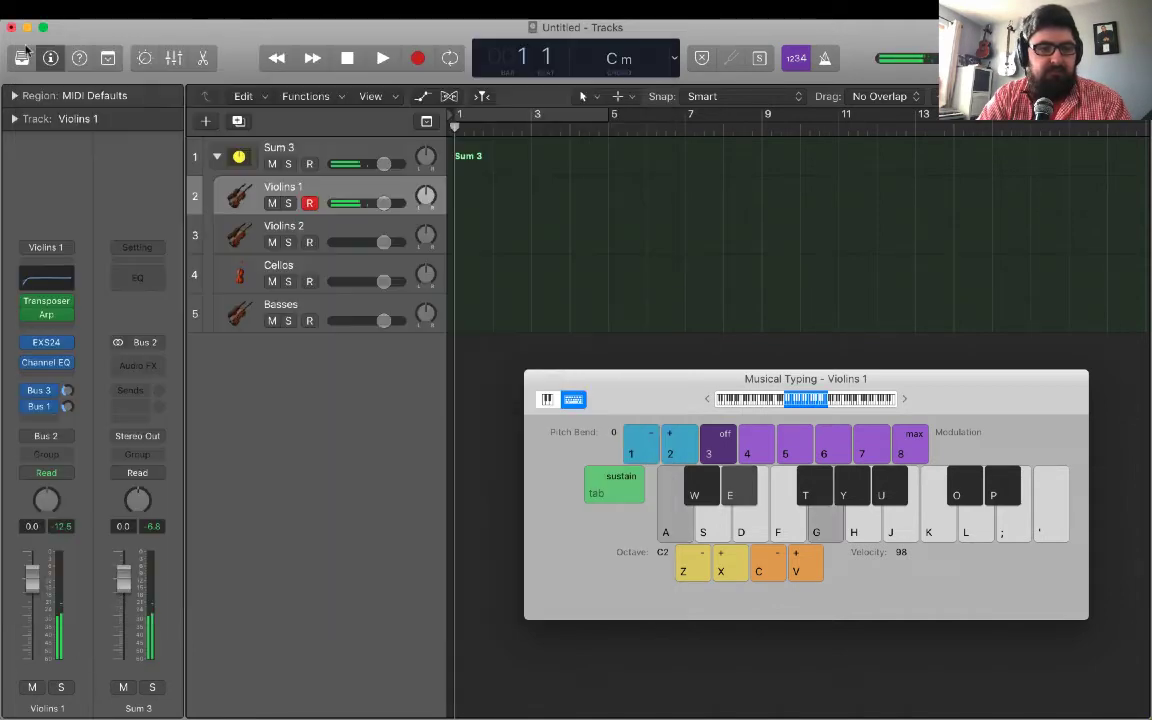
pyautogui.click(26, 44)
# Add an Arpeggiator after the Transposer on the Violins 2 track, switch it to Grid mode and extend the pattern to 16 steps.
pyautogui.click(290, 230)
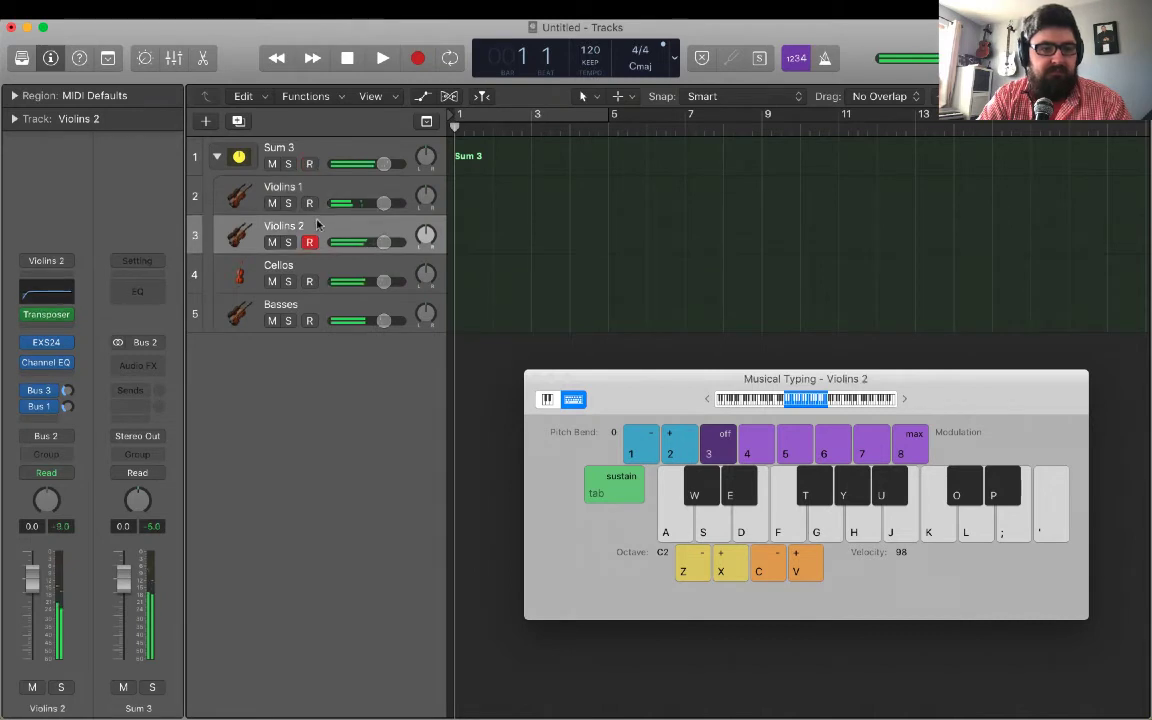
pyautogui.click(56, 316)
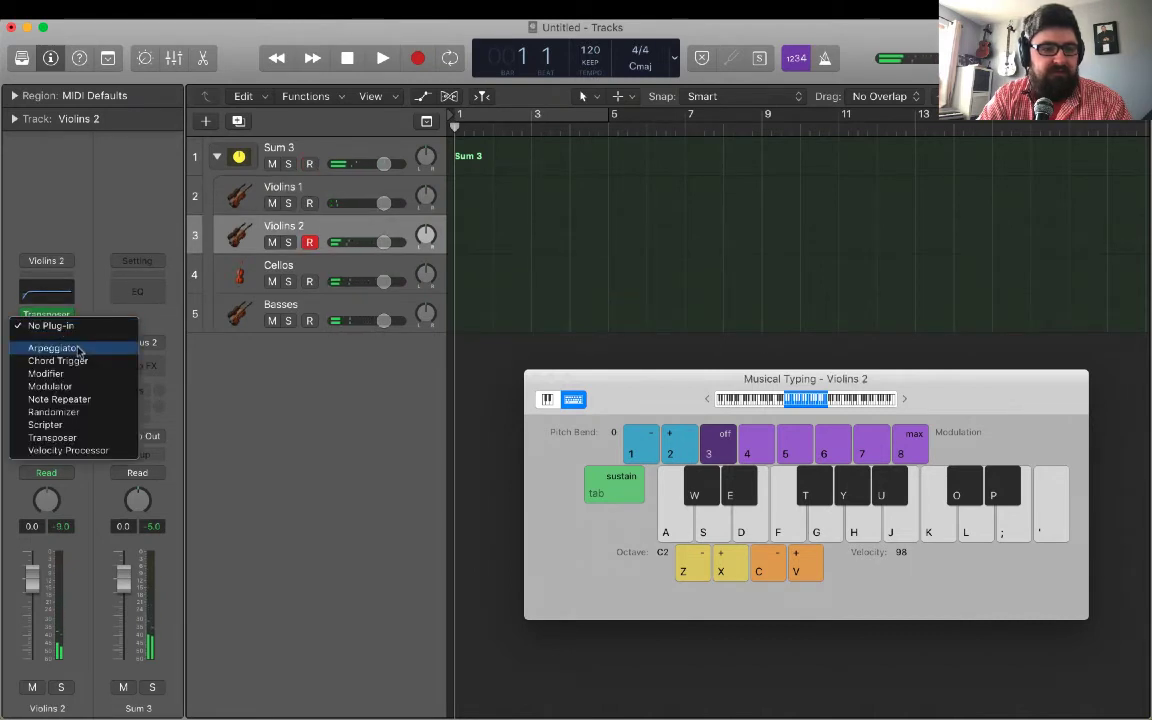
pyautogui.click(53, 347)
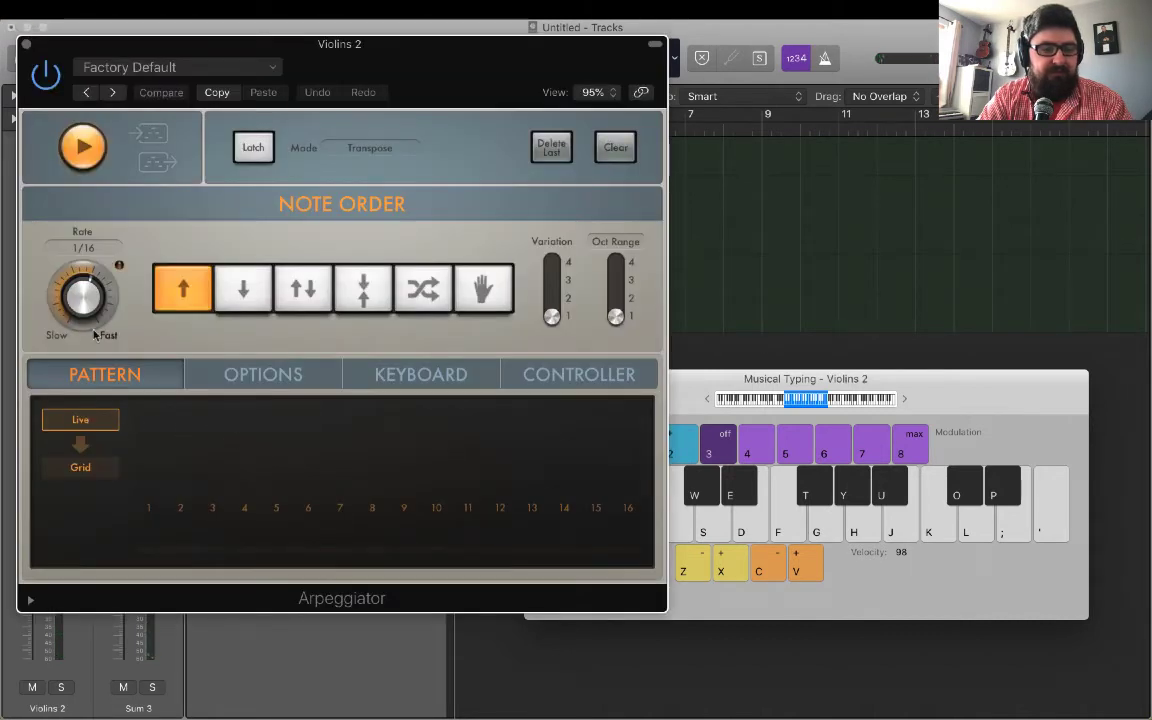
pyautogui.click(92, 466)
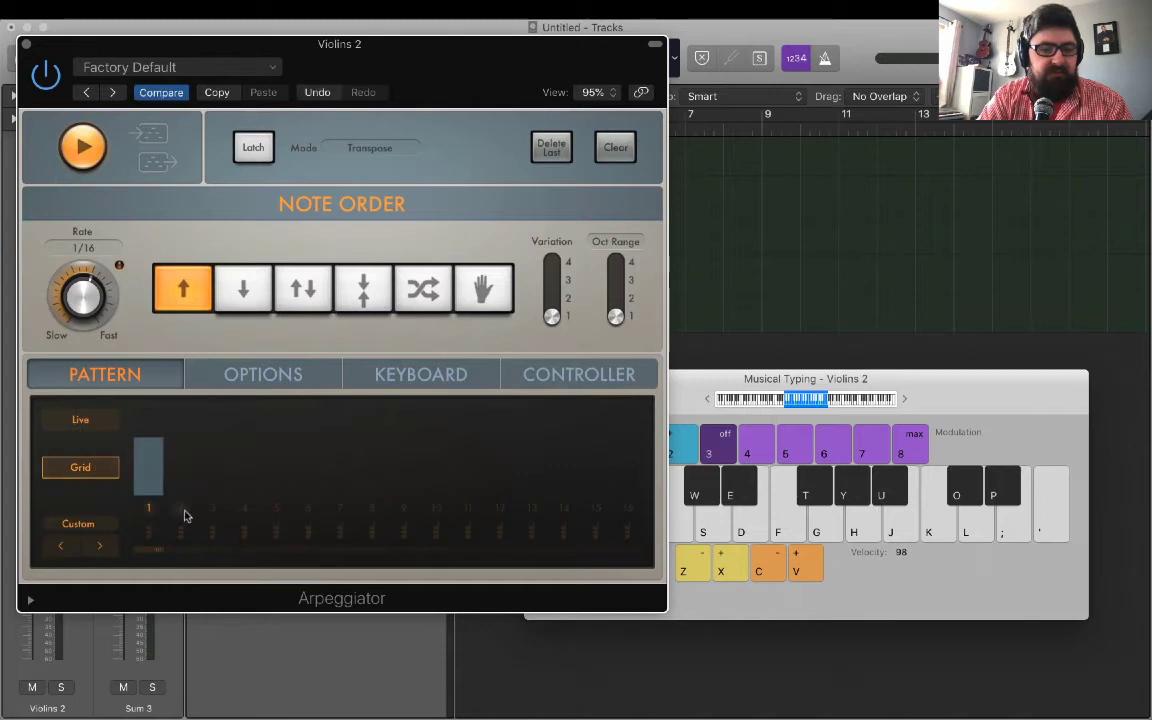
pyautogui.moveTo(160, 548); pyautogui.dragTo(621, 546)
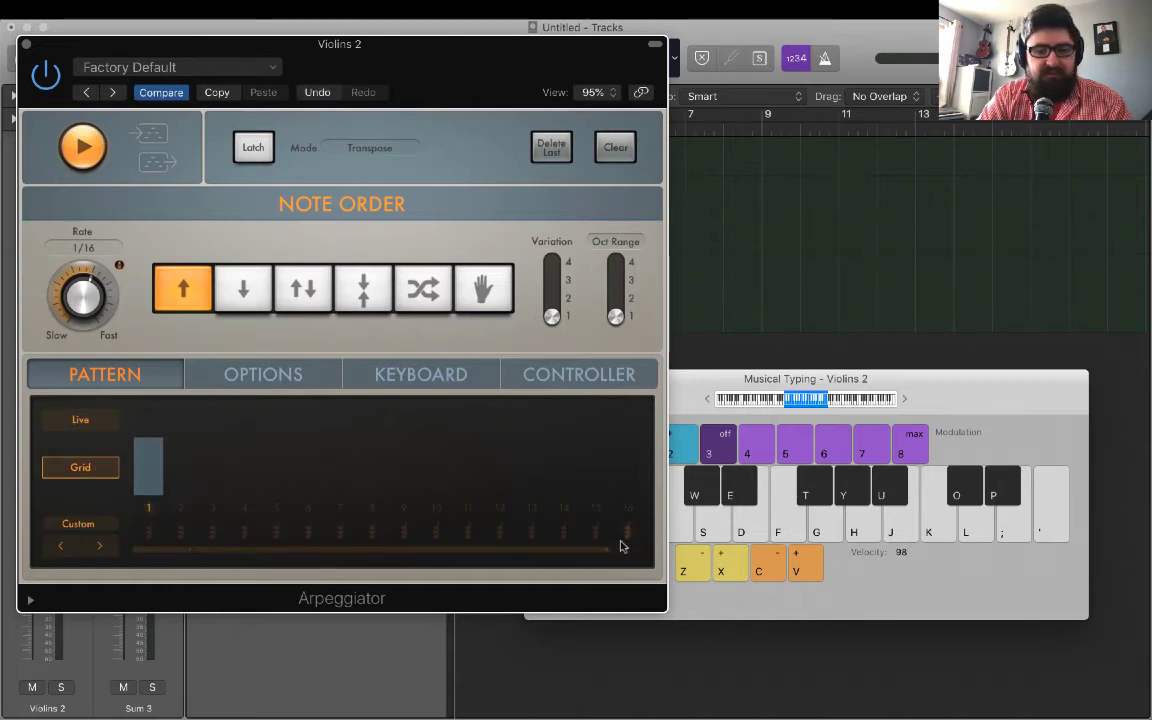
# Activate steps 6, 8, 10, 11, 14 and 16 in the Violins 2 grid pattern and audition it with a held chord.
pyautogui.click(308, 508)
pyautogui.click(372, 508)
pyautogui.click(436, 508)
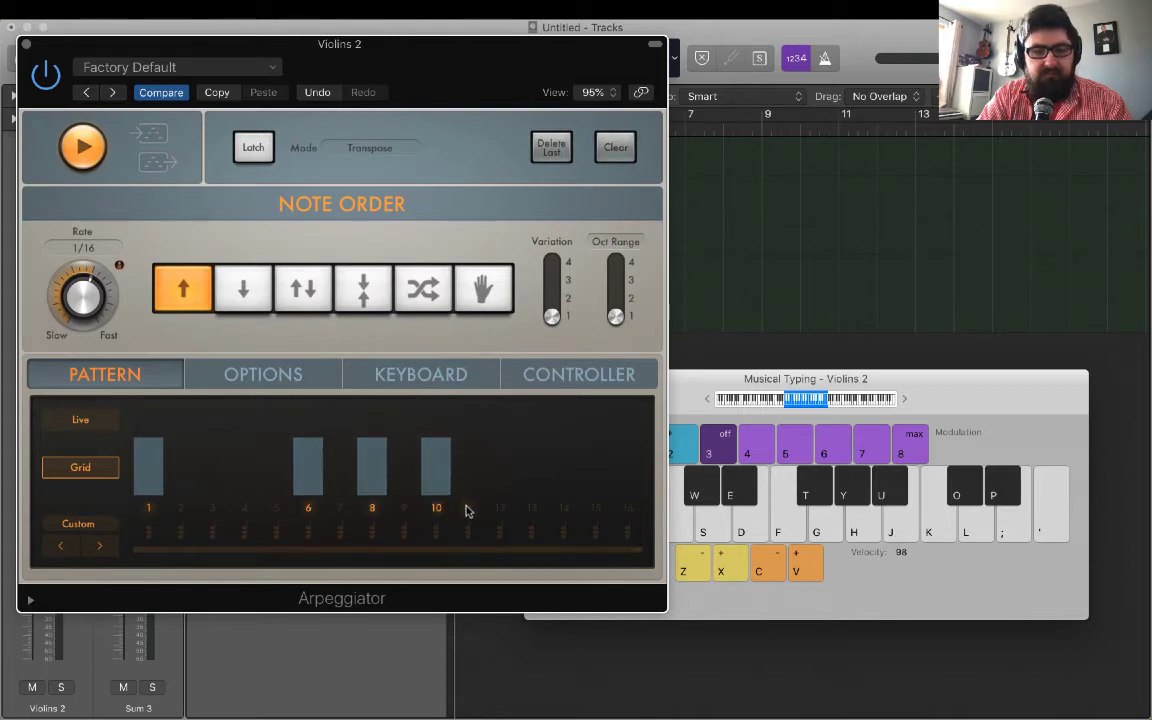
pyautogui.click(467, 508)
pyautogui.click(564, 508)
pyautogui.click(628, 508)
pyautogui.press('e')
pyautogui.press('g')
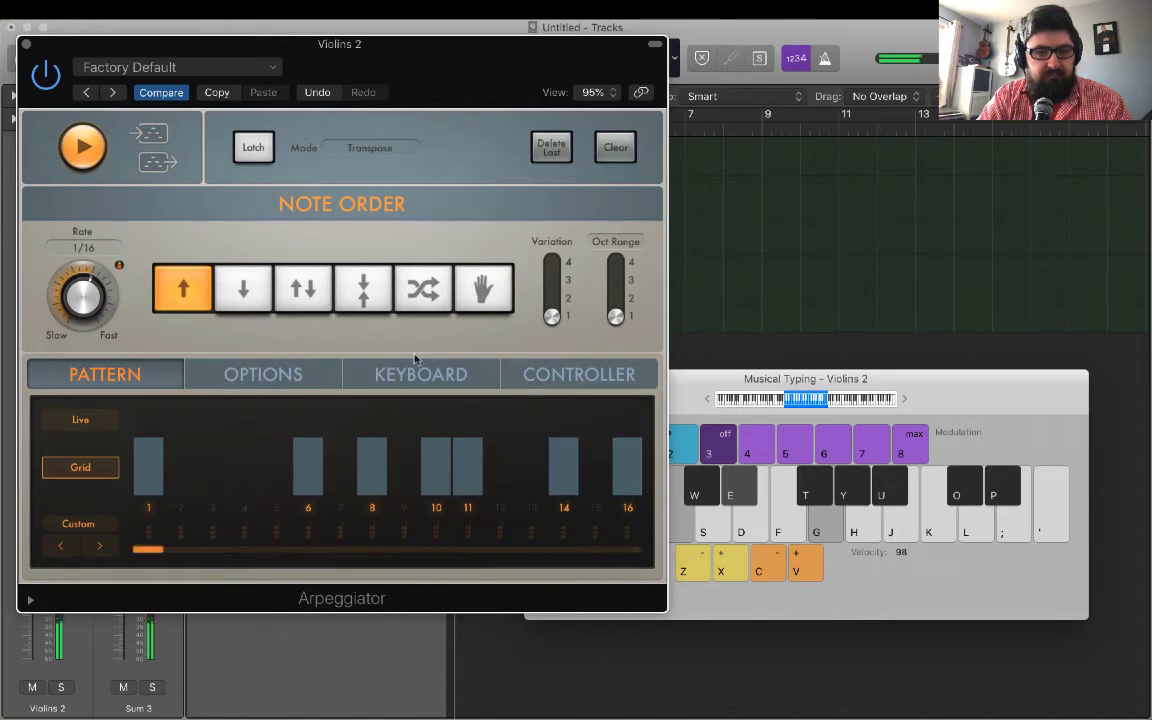
# Set the Violins 2 Arpeggiator to outside-in note order, Variation 2 and a 1/8 rate, and close the plug-in.
pyautogui.click(363, 290)
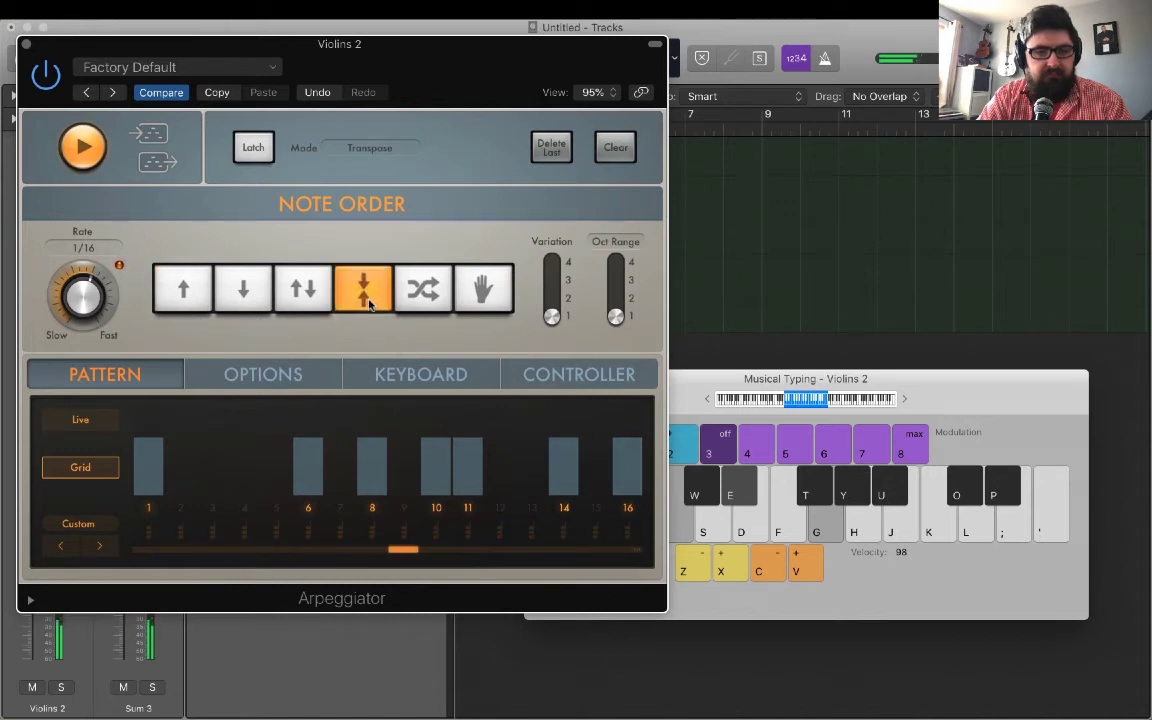
pyautogui.click(553, 296)
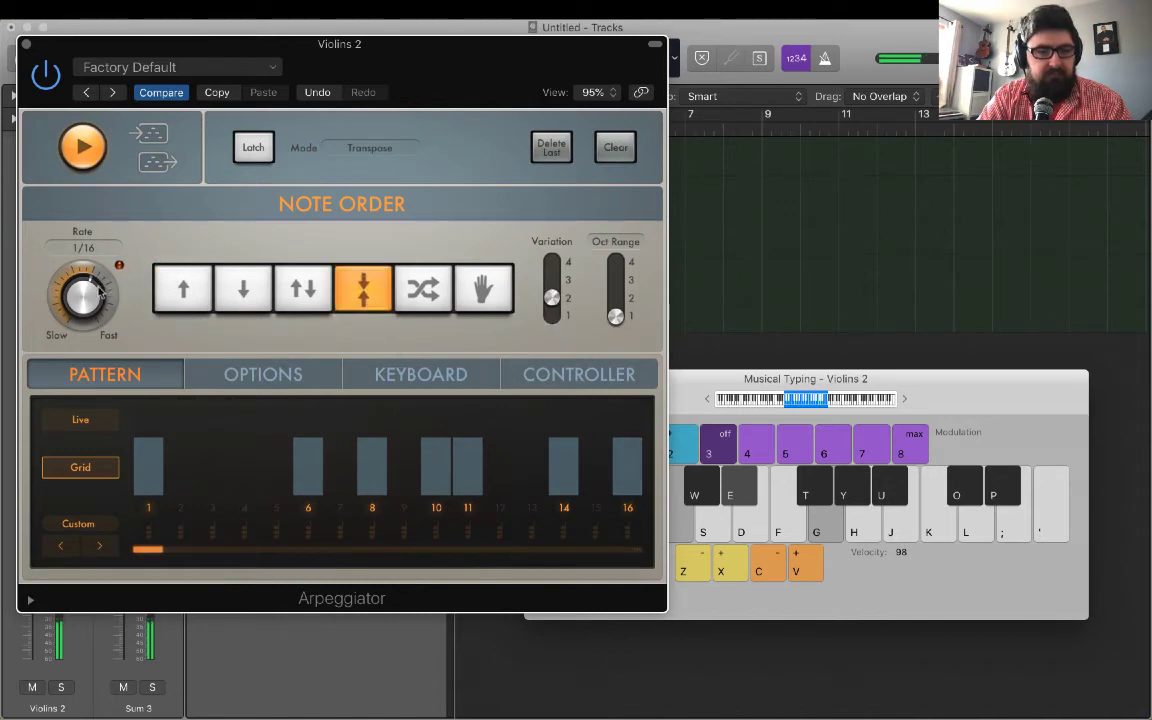
pyautogui.moveTo(85, 290); pyautogui.dragTo(95, 327)
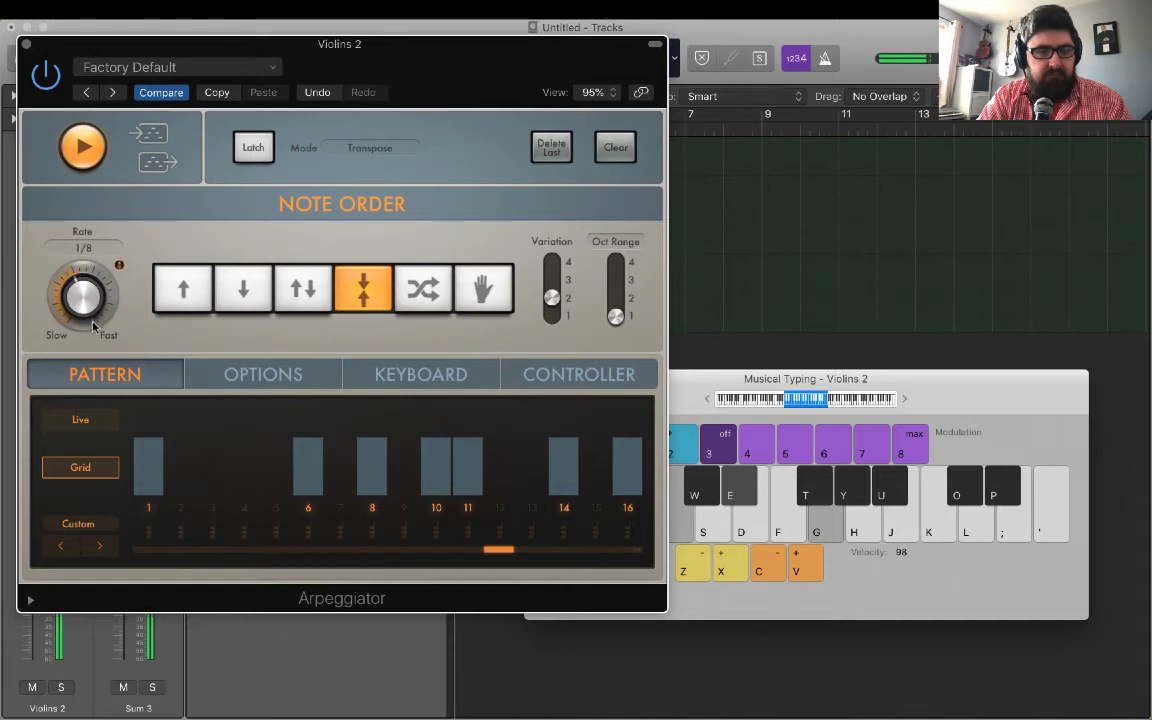
pyautogui.click(26, 45)
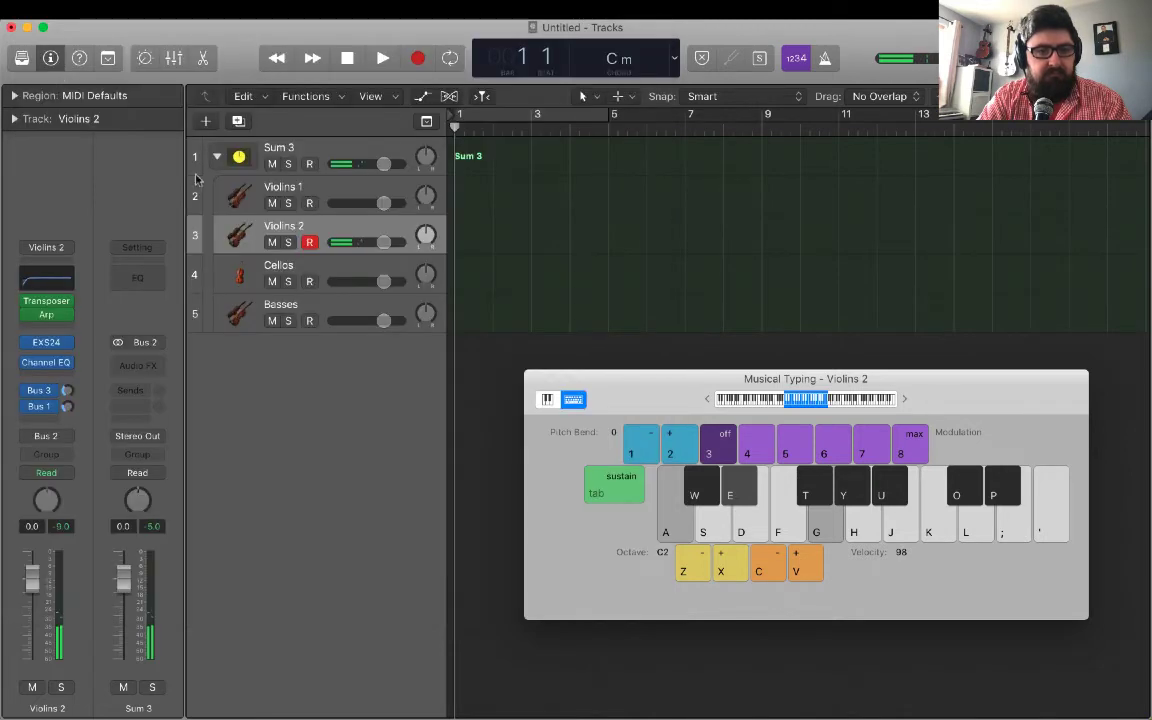
# Record-enable Violins 1 alongside Violins 2 and play a C minor chord to hear both arpeggios together.
pyautogui.click(311, 204)
pyautogui.press('a')
pyautogui.press('e')
pyautogui.press('g')
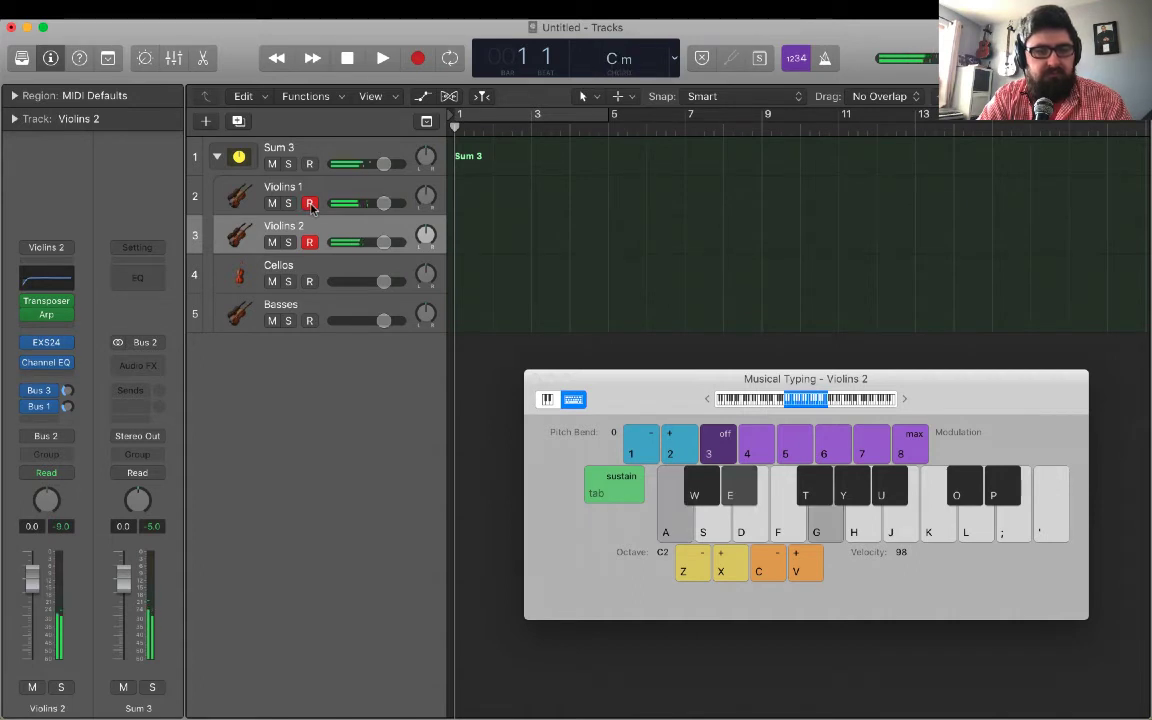
# Add an Arpeggiator after the Transposer on the Cellos track and switch its pattern to Grid mode.
pyautogui.click(300, 272)
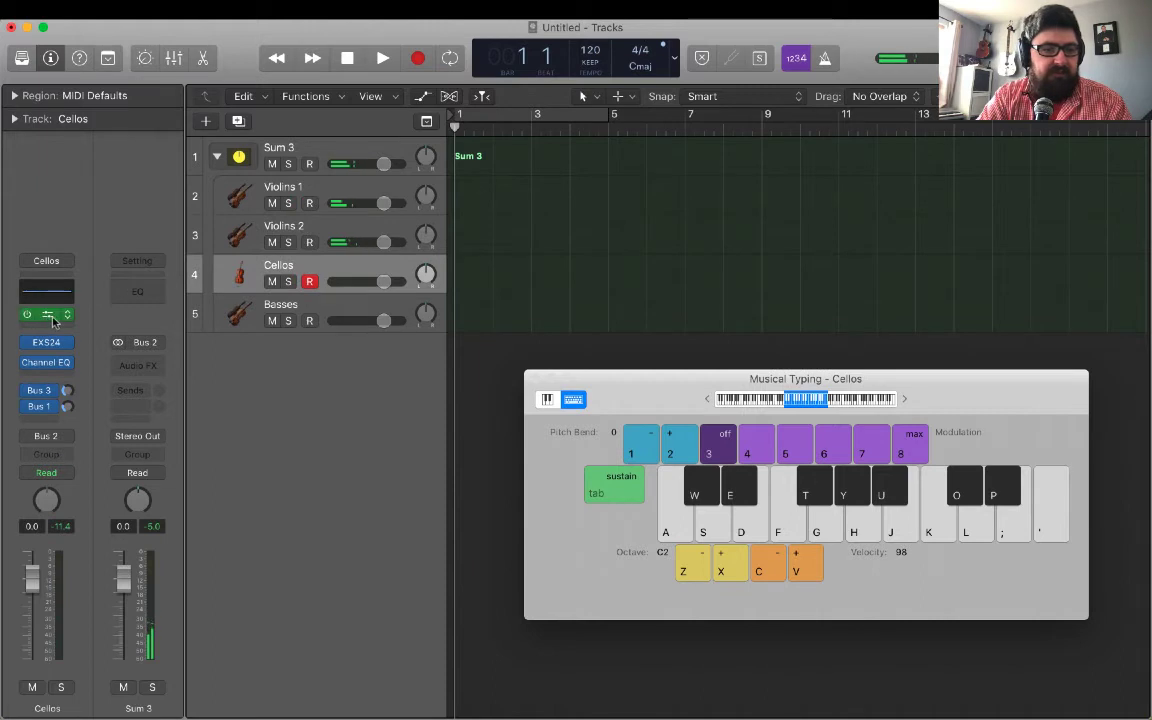
pyautogui.click(56, 328)
pyautogui.click(53, 347)
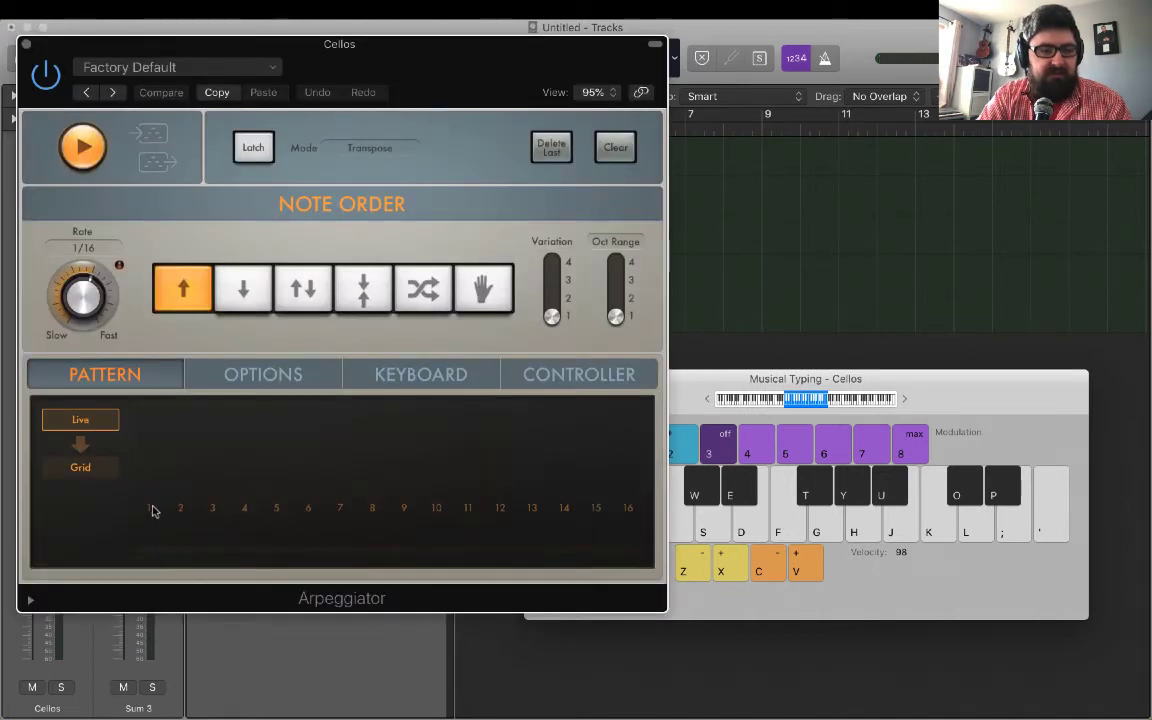
pyautogui.click(91, 472)
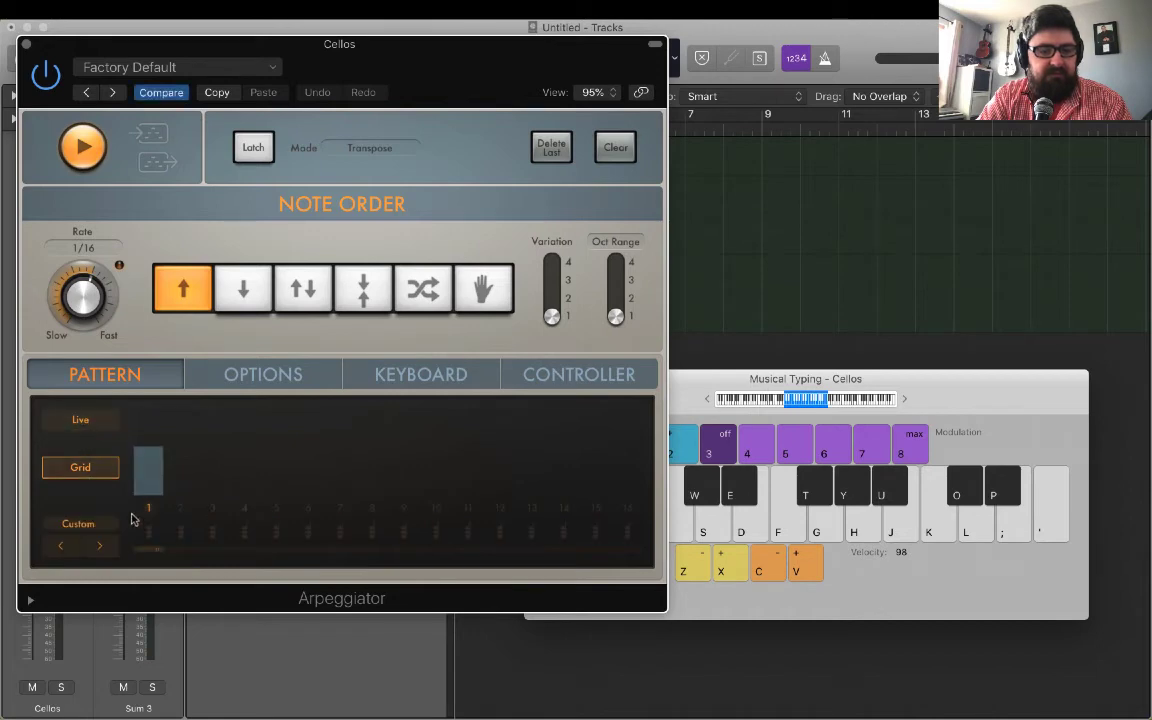
# Activate steps 3, 5, 7, 8, 9, 11, 13 and 15 in the Cellos grid pattern and extend it to 16 steps.
pyautogui.click(212, 508)
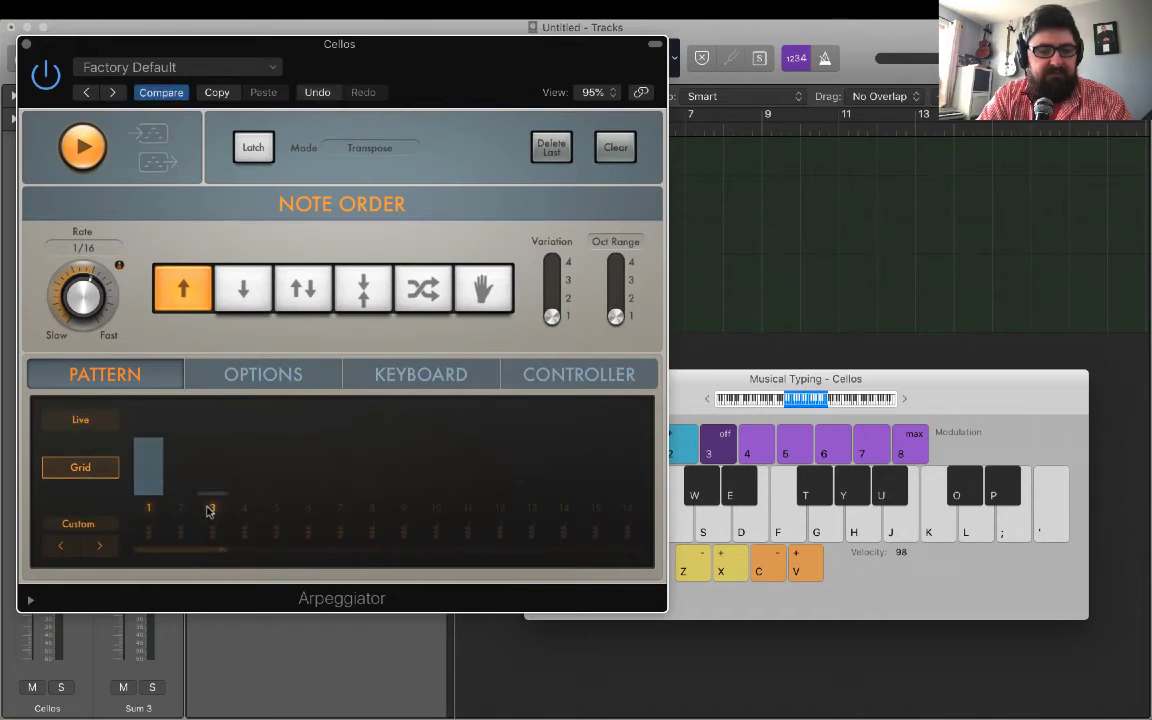
pyautogui.click(277, 508)
pyautogui.click(340, 508)
pyautogui.click(372, 508)
pyautogui.click(404, 508)
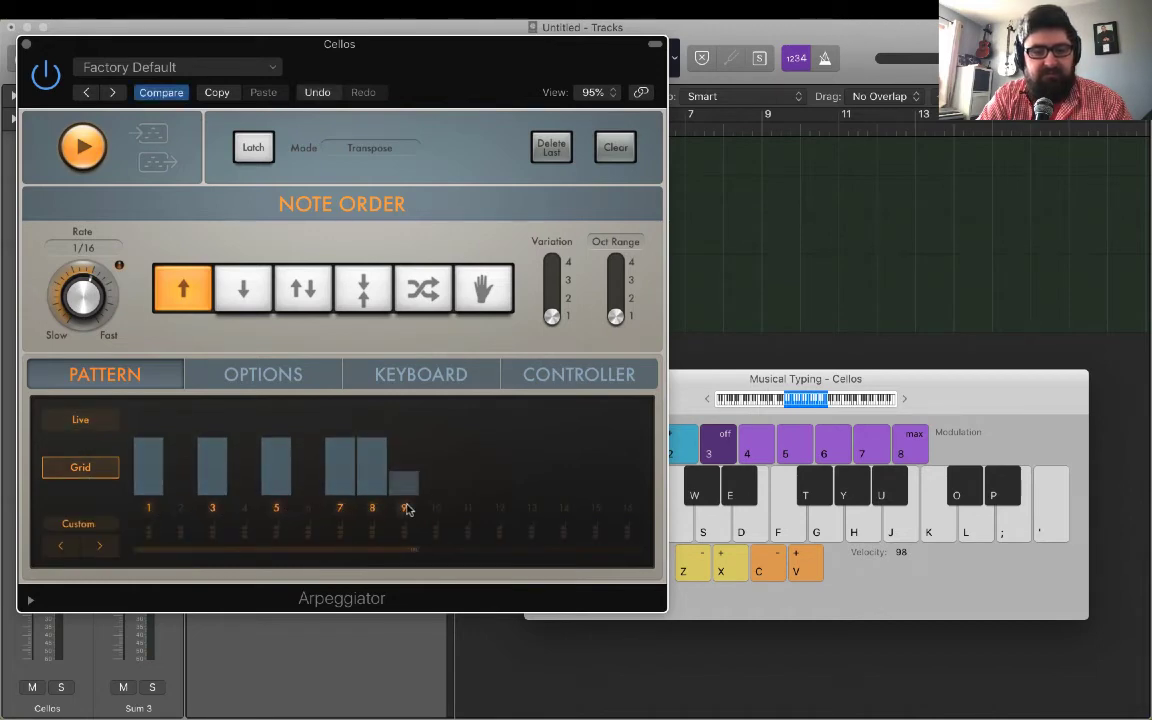
pyautogui.click(468, 508)
pyautogui.click(532, 508)
pyautogui.click(595, 508)
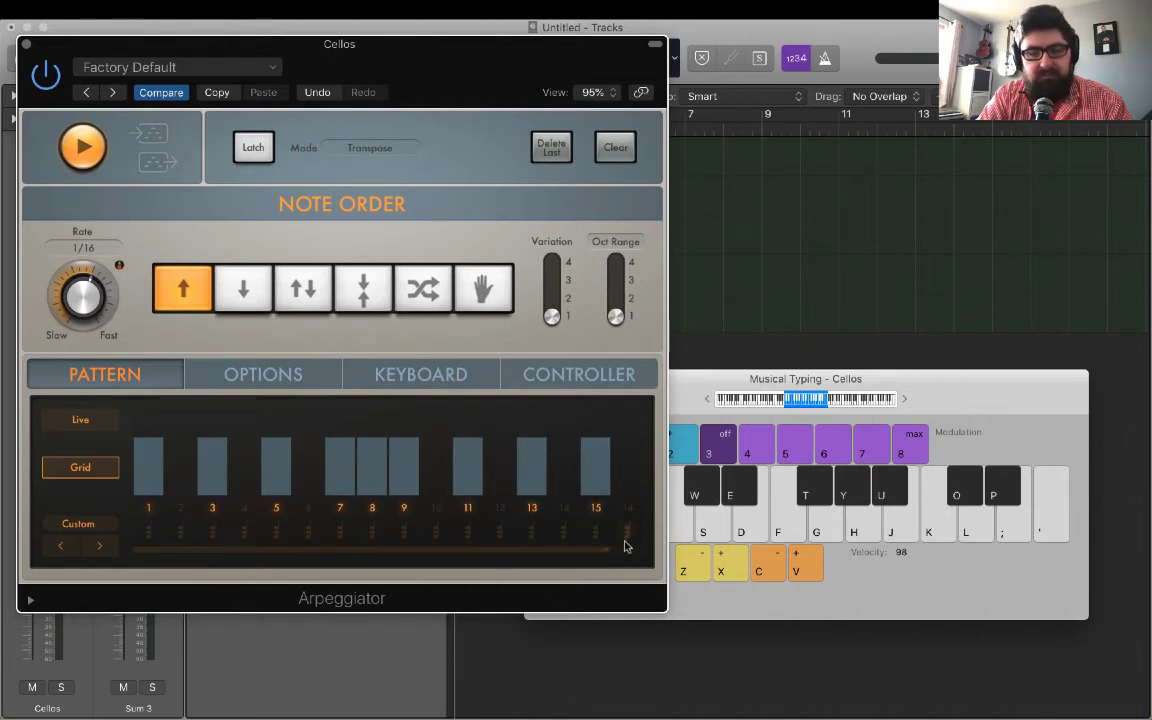
pyautogui.moveTo(609, 549); pyautogui.dragTo(640, 549)
# Make steps 1, 9 and 13 of the Cellos pattern play full chords and audition it with a held C minor chord.
pyautogui.click(532, 532)
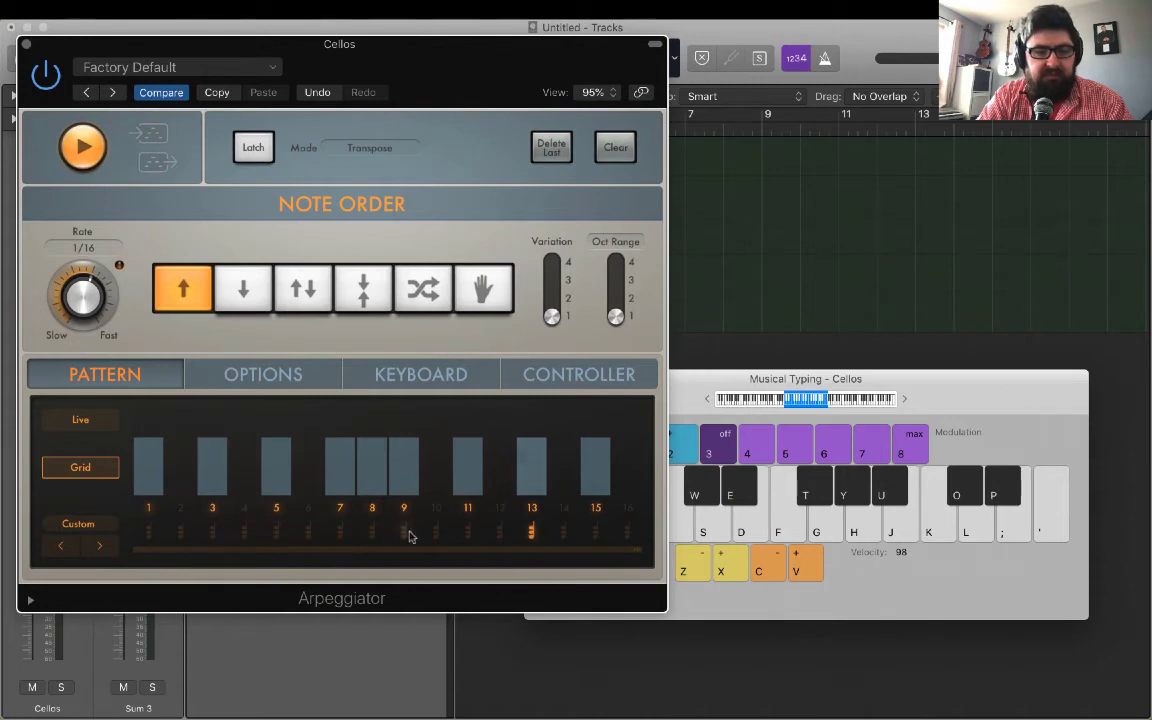
pyautogui.click(404, 532)
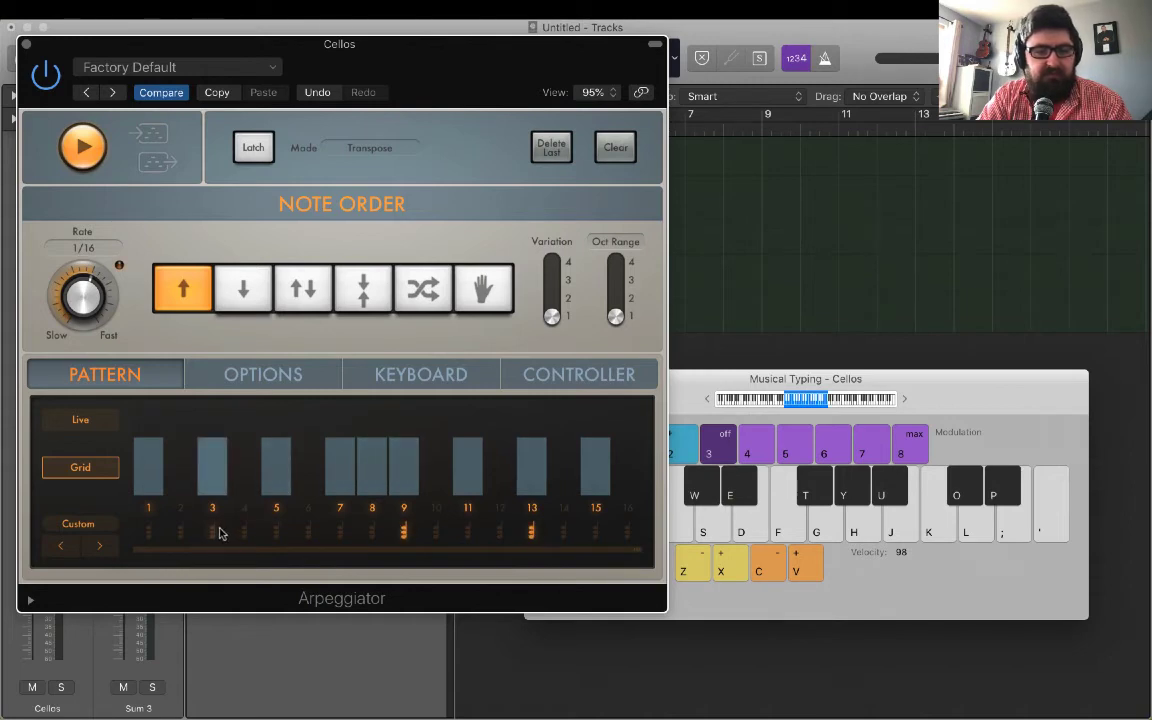
pyautogui.click(147, 532)
pyautogui.press('g')
pyautogui.press('e')
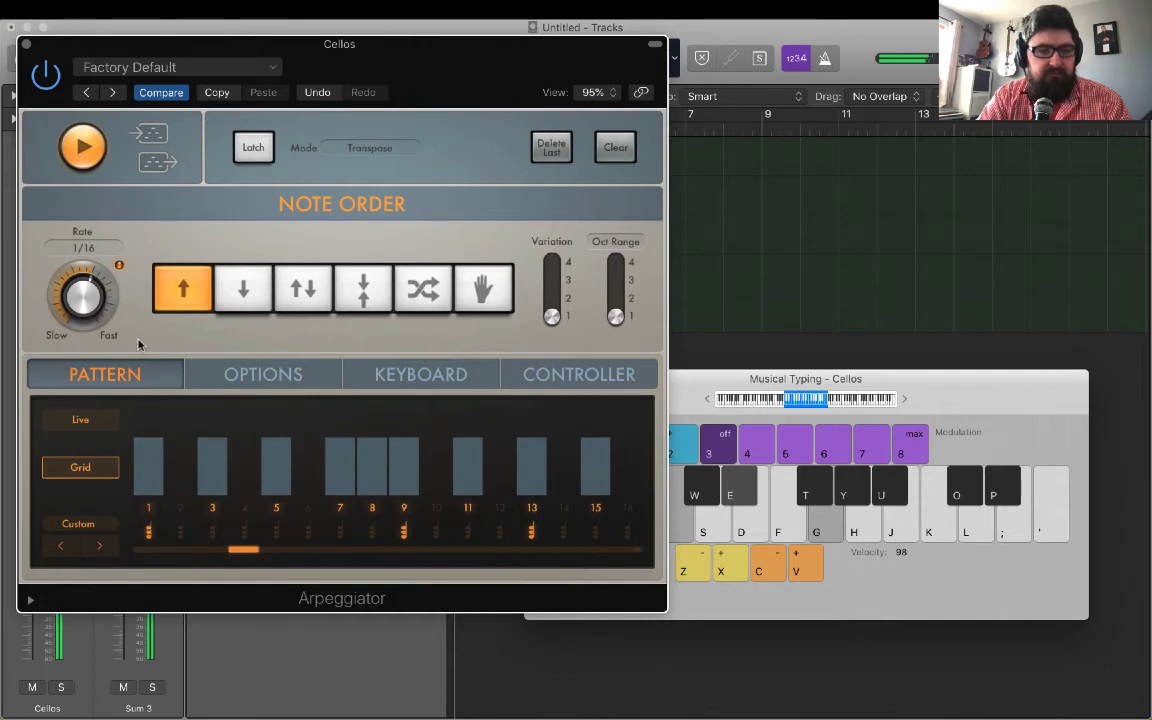
# Set the Cellos Arpeggiator to random note order, Variation 2 and an octave range of 2, and close the plug-in.
pyautogui.click(423, 289)
pyautogui.moveTo(553, 315); pyautogui.dragTo(553, 297)
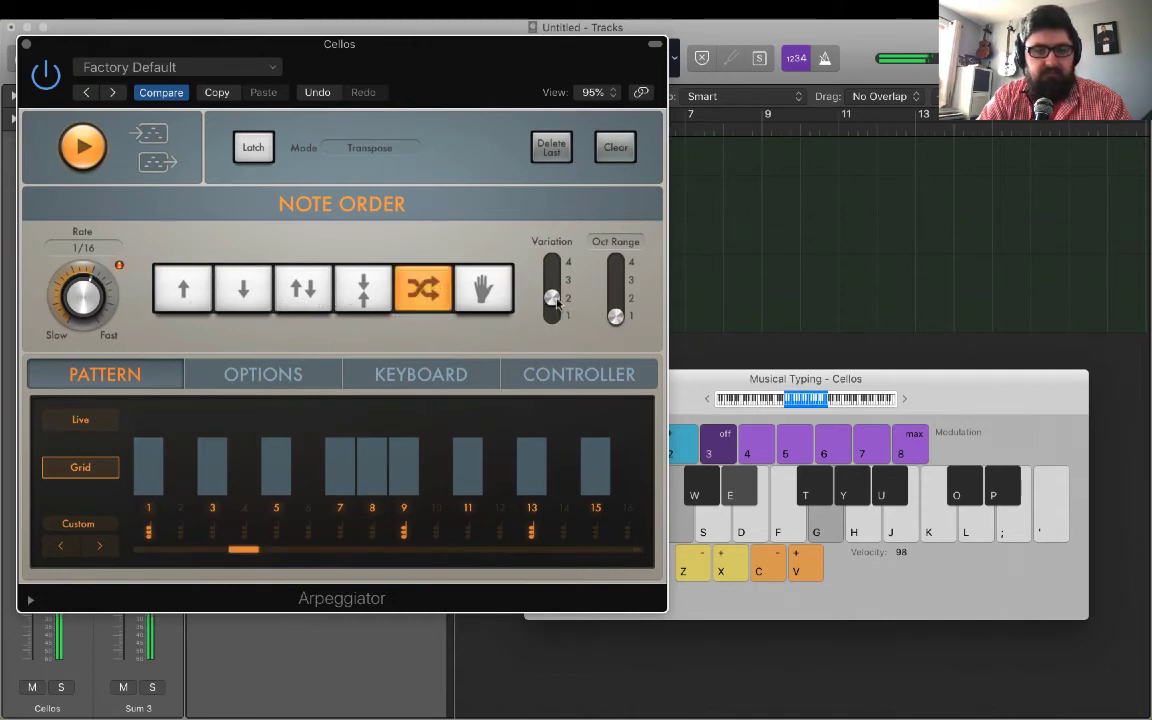
pyautogui.moveTo(616, 315); pyautogui.dragTo(616, 297)
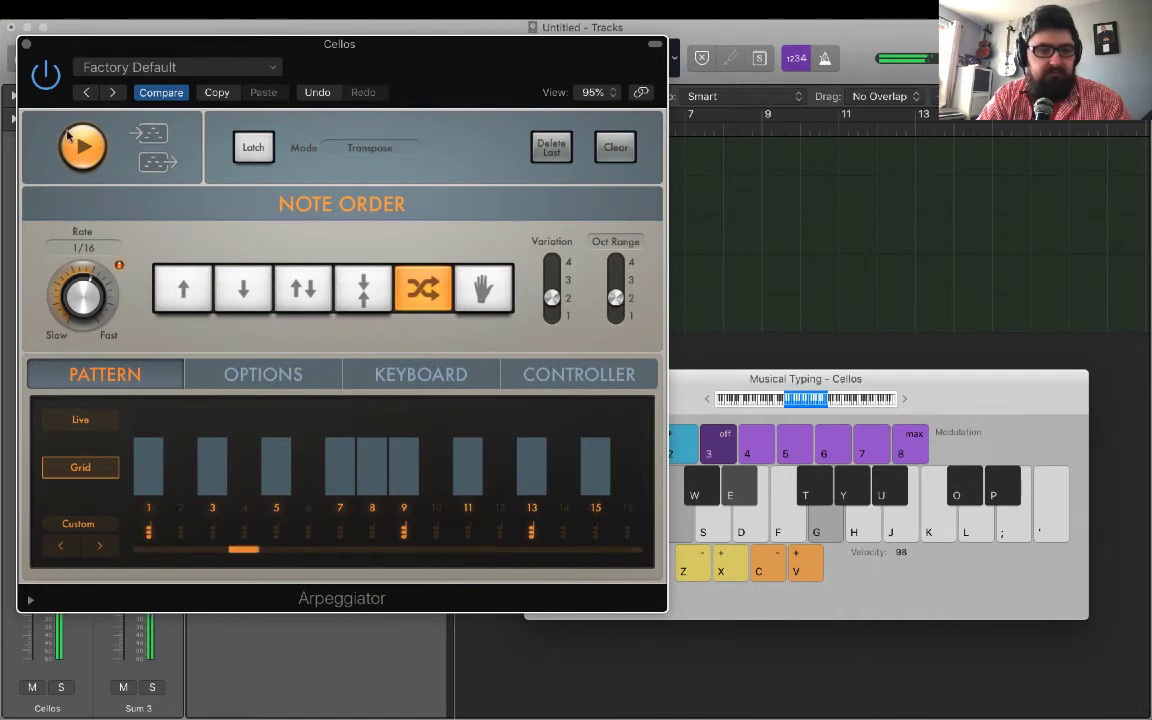
pyautogui.click(27, 45)
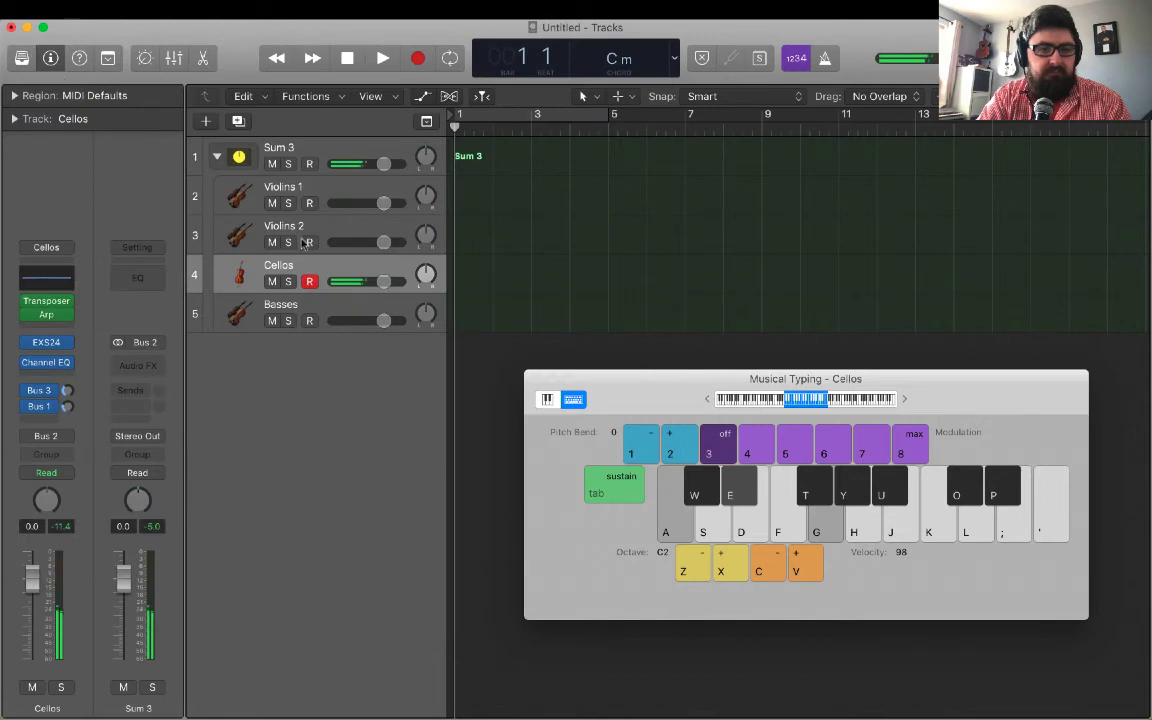
# Select the Basses track and add an Arpeggiator after its Transposer.
pyautogui.click(304, 304)
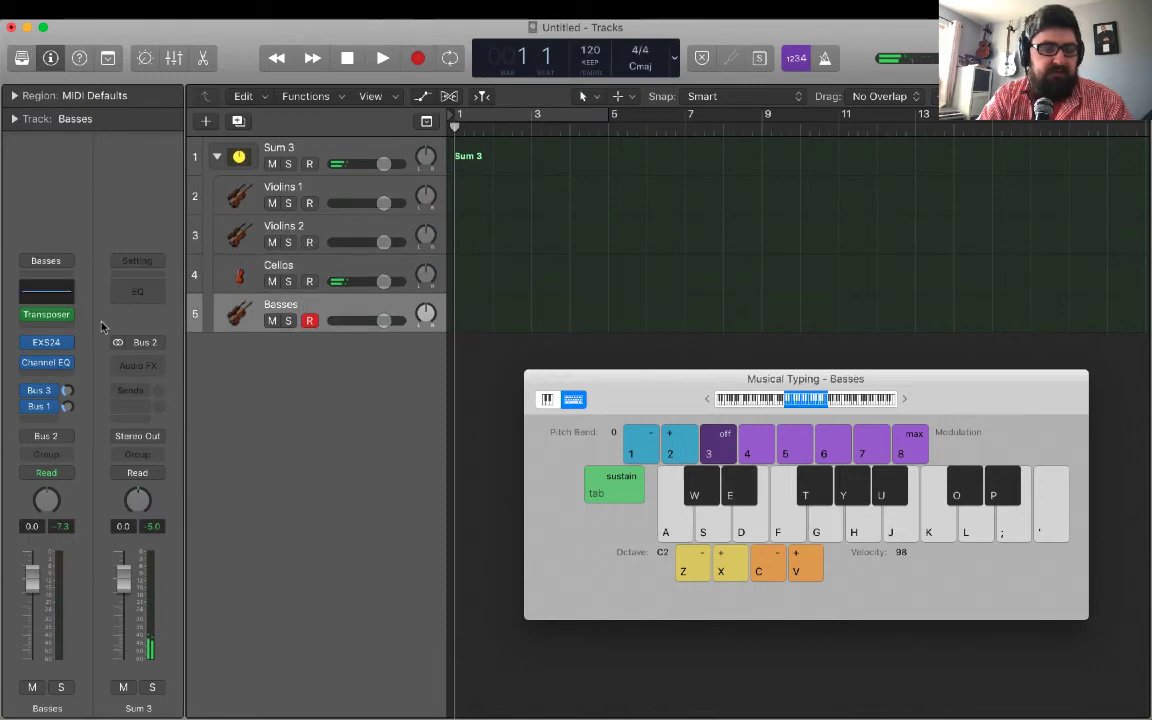
pyautogui.moveTo(45, 315)
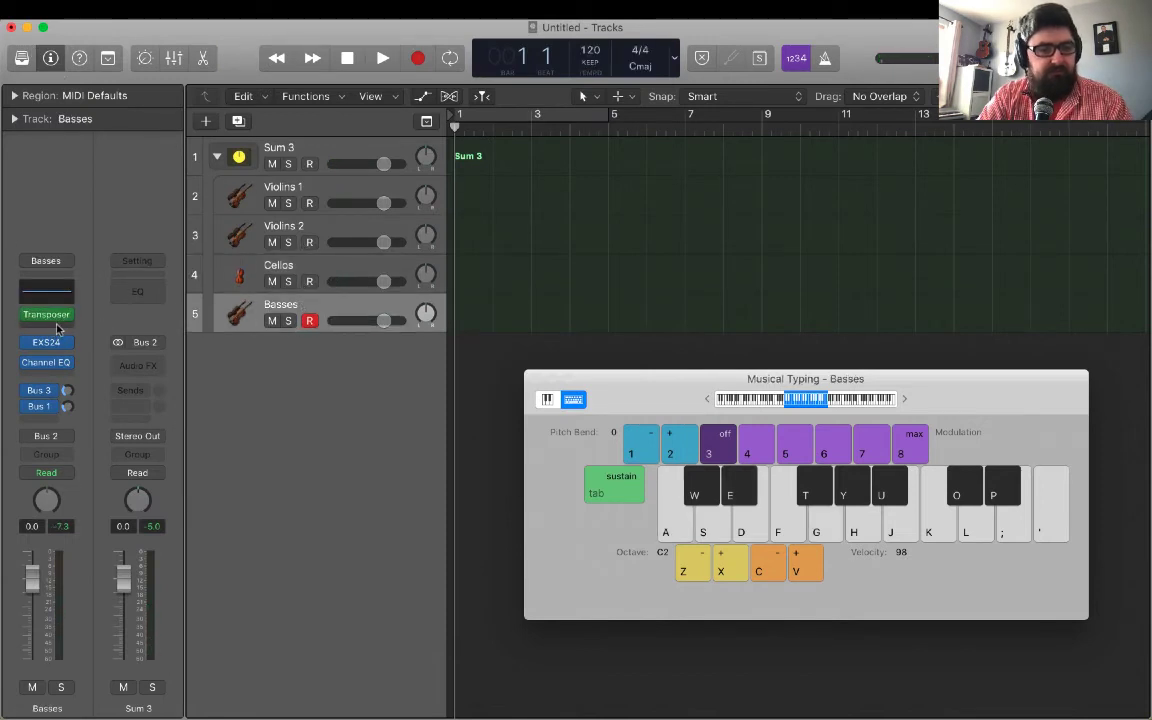
pyautogui.click(45, 315)
pyautogui.click(85, 348)
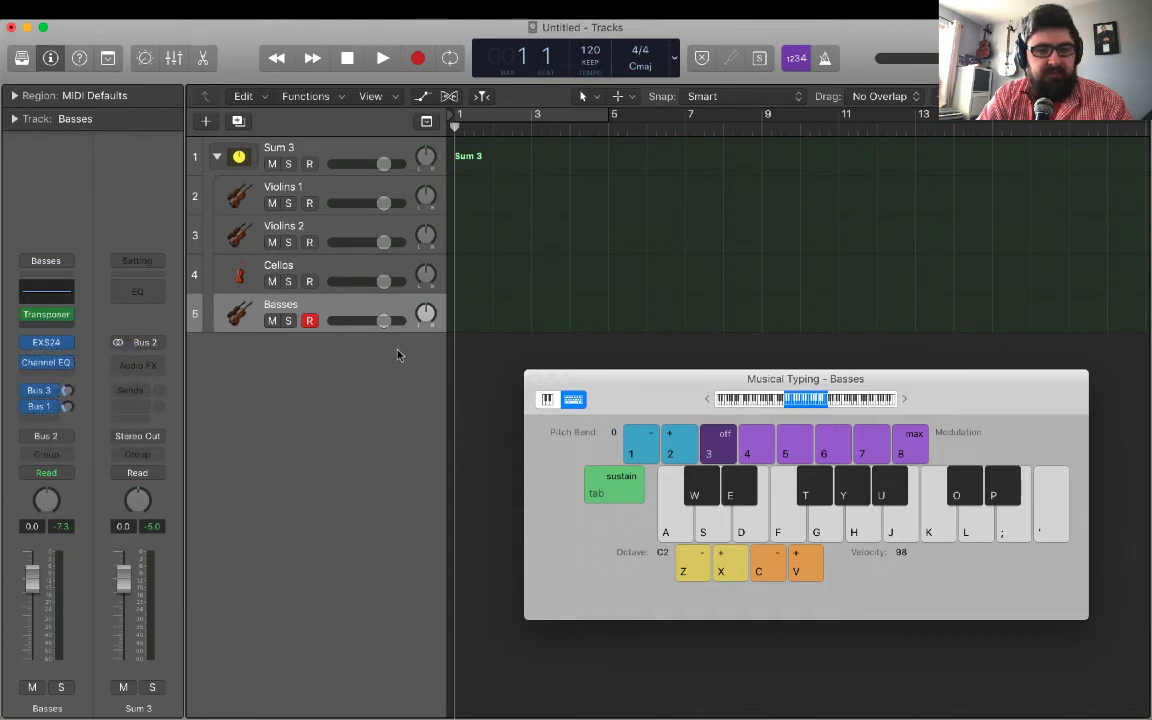
# While holding a C minor chord, set the Basses Arpeggiator to a 1/8 rate, octave range 2 and Variation 3, and close the plug-in.
pyautogui.hotkey('a', 'e', 'g')
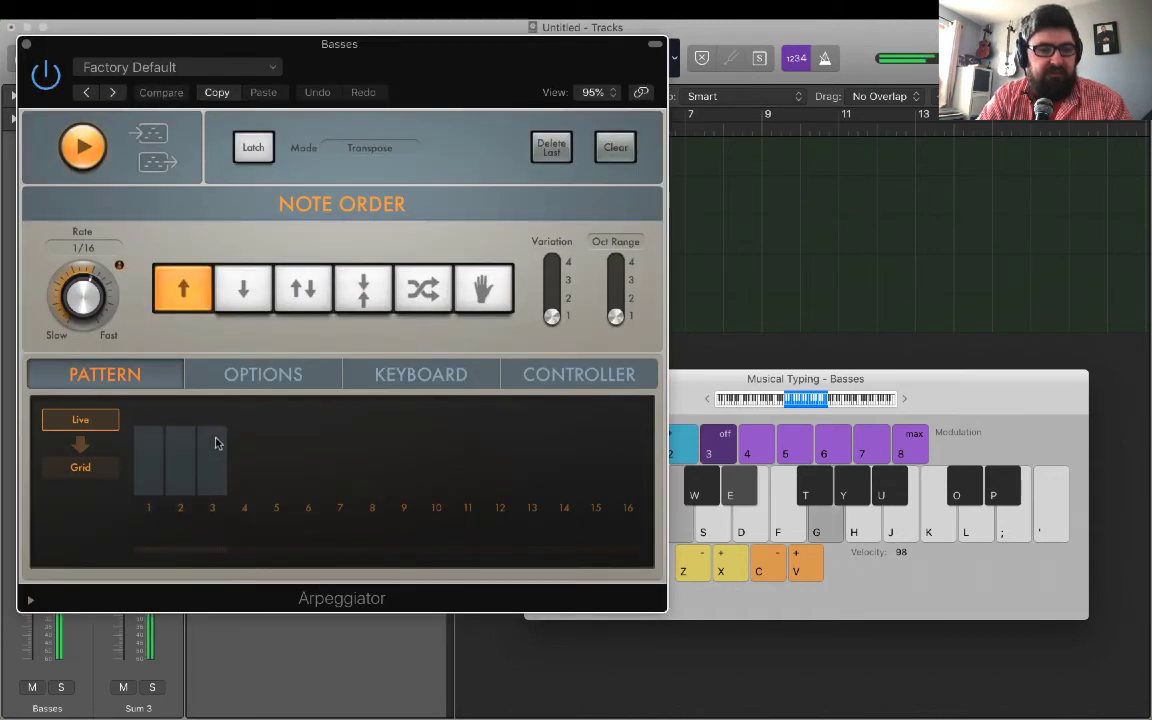
pyautogui.moveTo(88, 297); pyautogui.dragTo(89, 320)
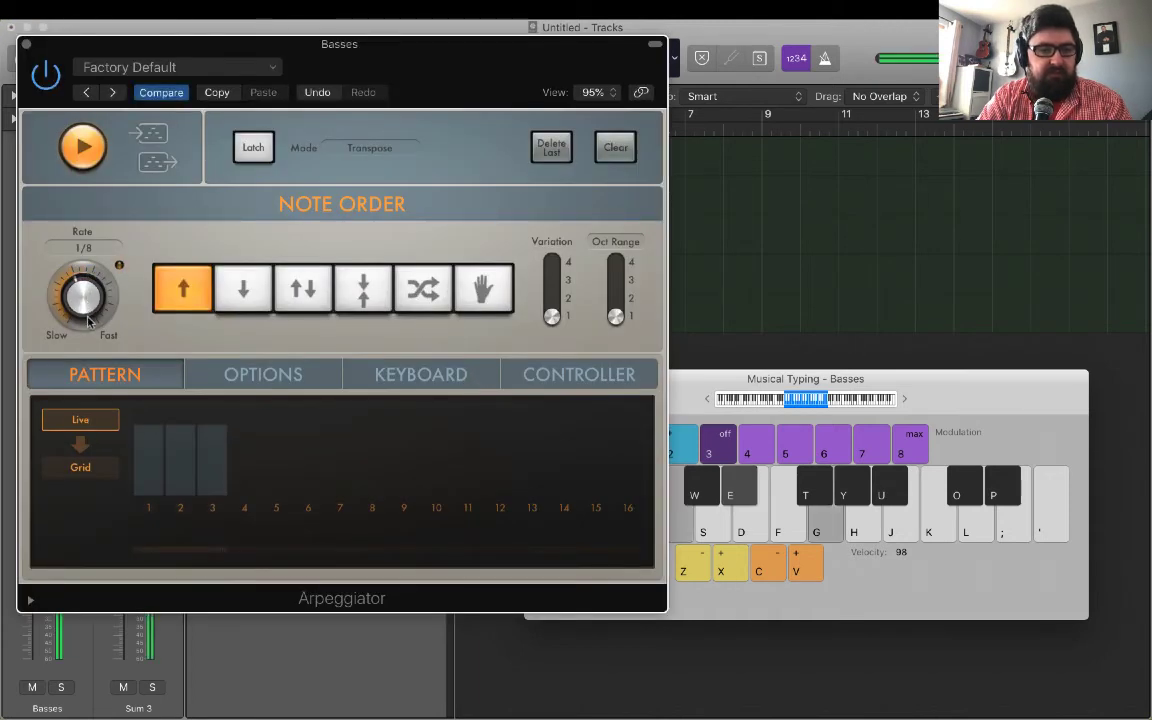
pyautogui.moveTo(616, 316); pyautogui.dragTo(554, 287)
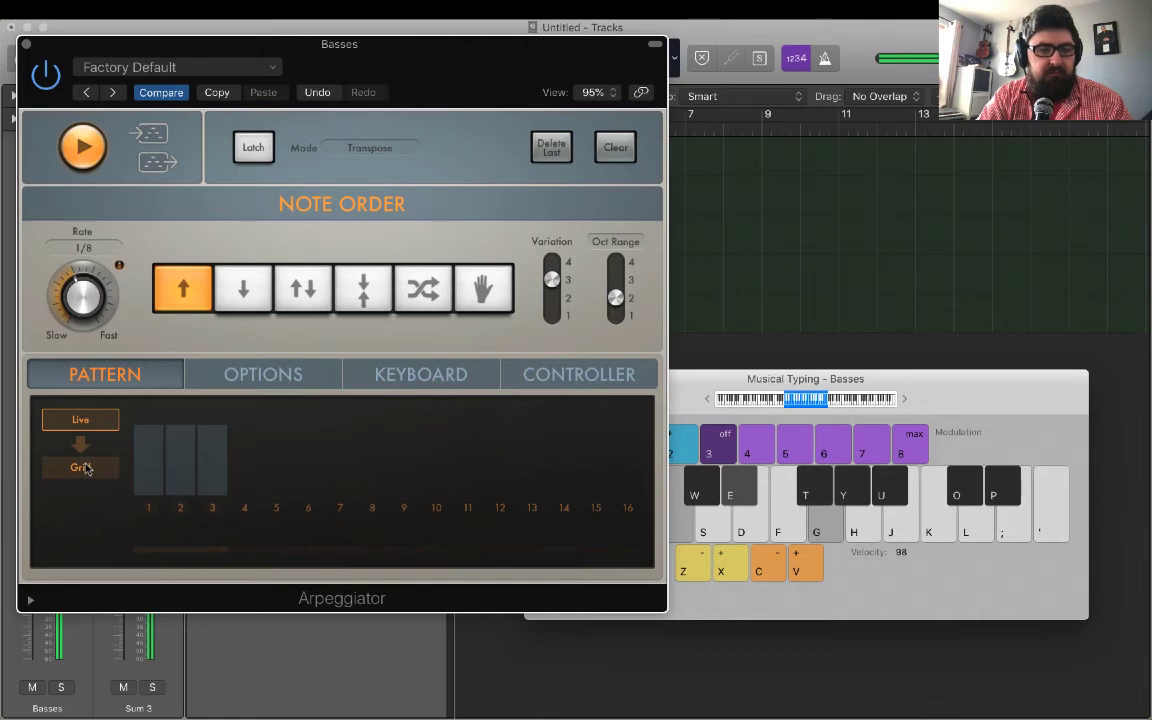
pyautogui.click(25, 45)
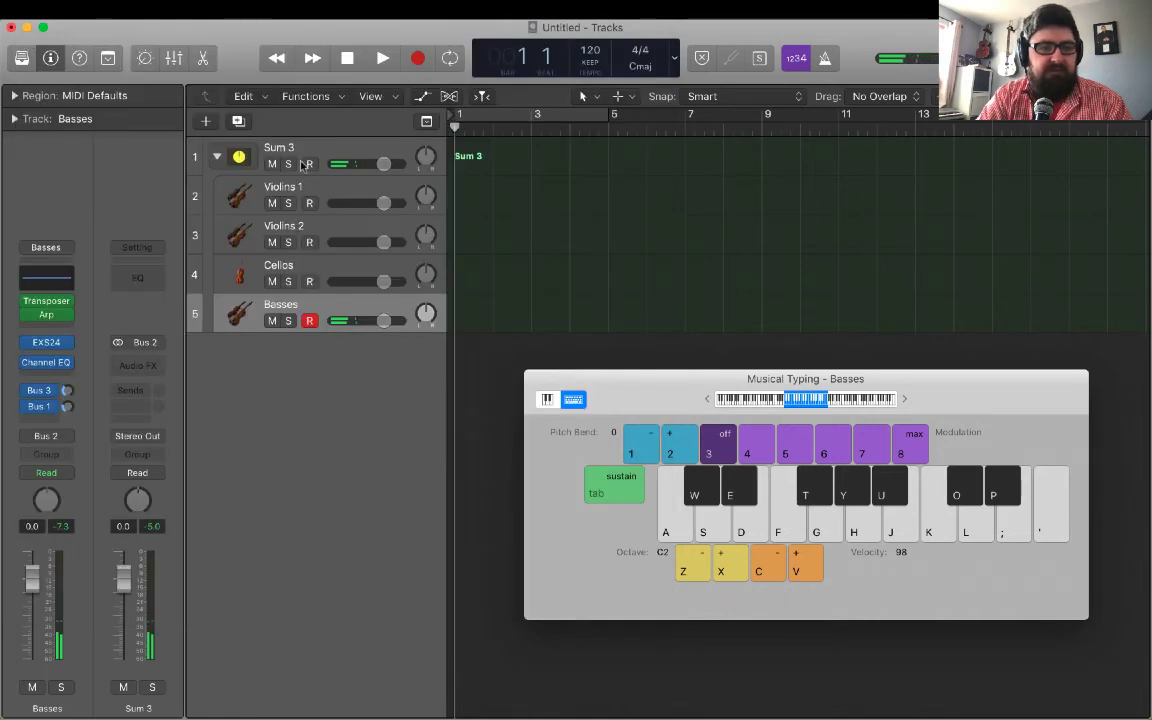
# Record-enable the Sum 3 stack and play a C minor chord through all four string sections.
pyautogui.click(310, 164)
pyautogui.hotkey('a', 'e', 'g')
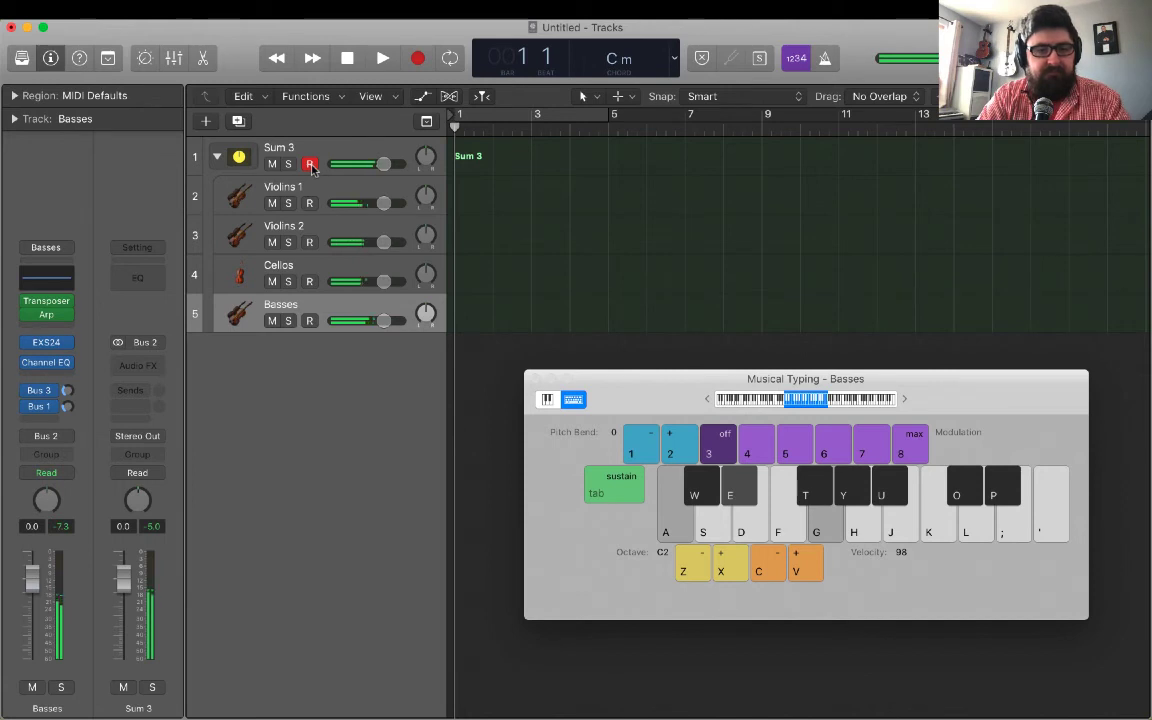
pyautogui.press('u')
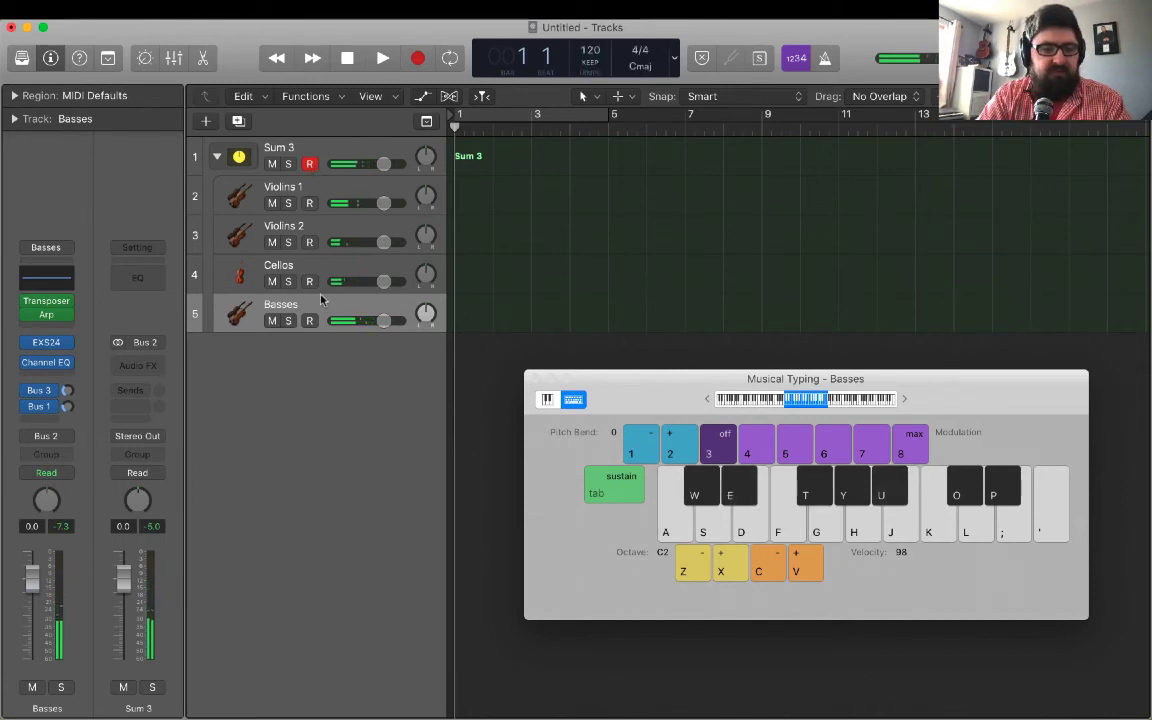
# Reopen the Basses Arpeggiator in Grid mode, activate step 8 and extend the pattern to 16 steps.
pyautogui.click(44, 315)
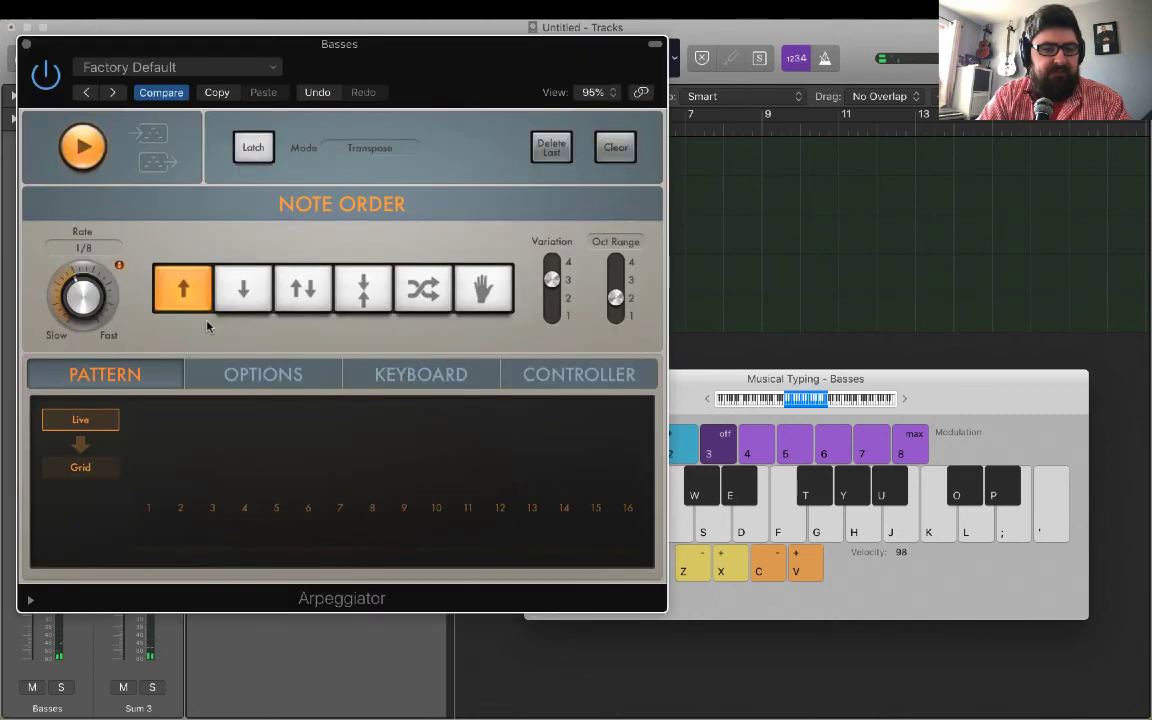
pyautogui.click(78, 472)
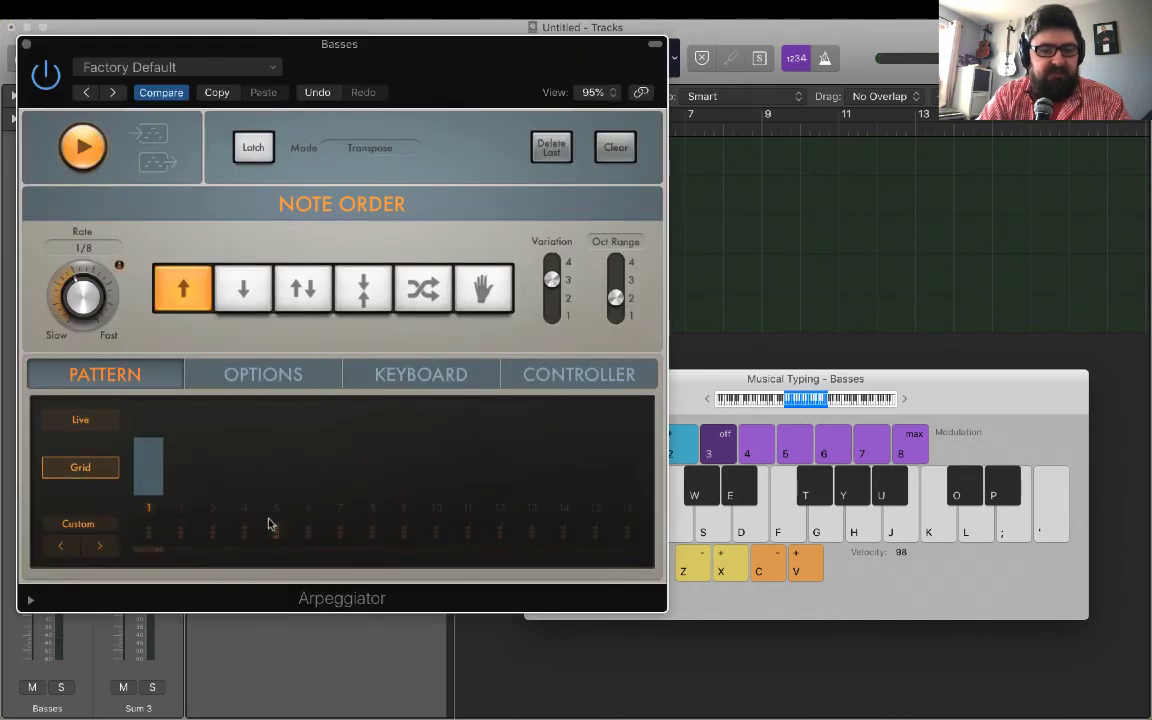
pyautogui.click(370, 506)
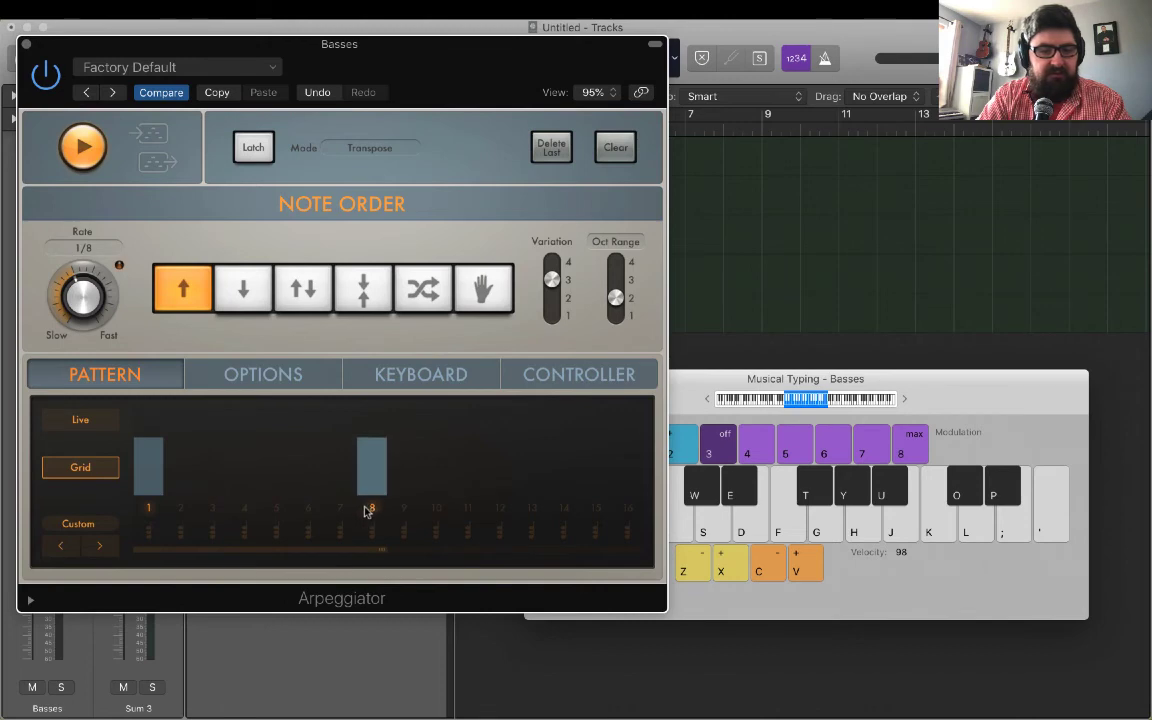
pyautogui.click(382, 552)
pyautogui.moveTo(382, 552); pyautogui.dragTo(635, 567)
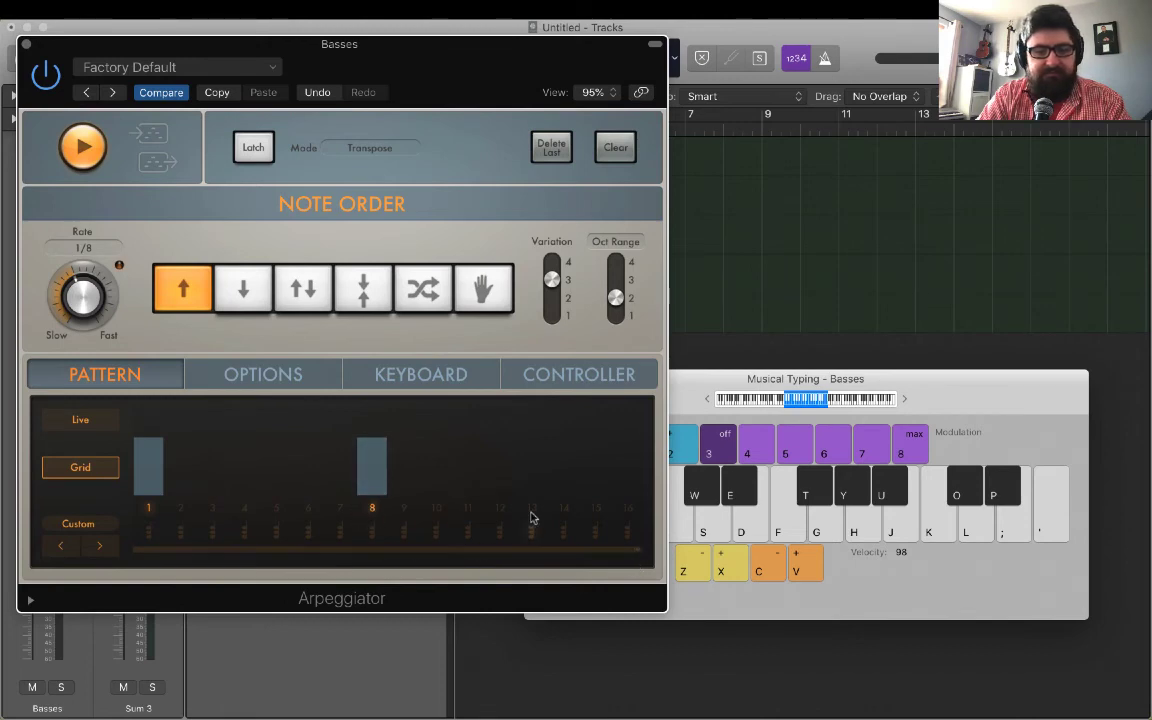
# Replace step 8 with steps 5, 9 and 13 in the Basses pattern, audition it with a held chord and close the plug-in.
pyautogui.click(277, 508)
pyautogui.click(372, 507)
pyautogui.click(404, 508)
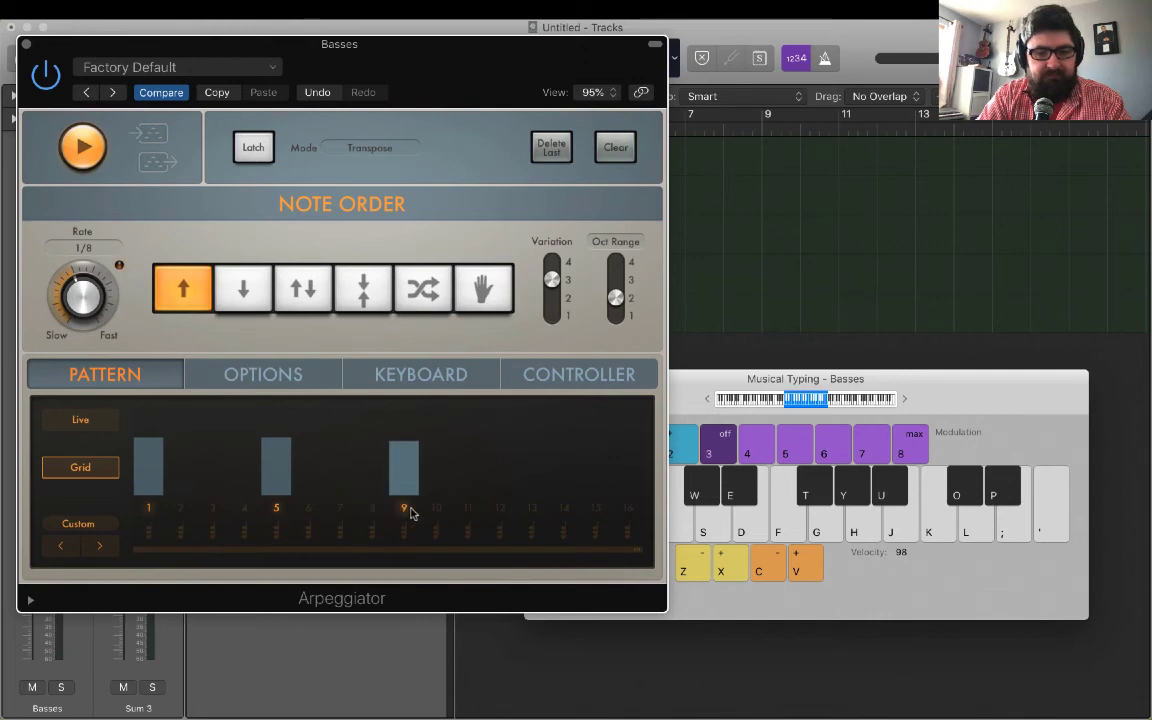
pyautogui.click(532, 508)
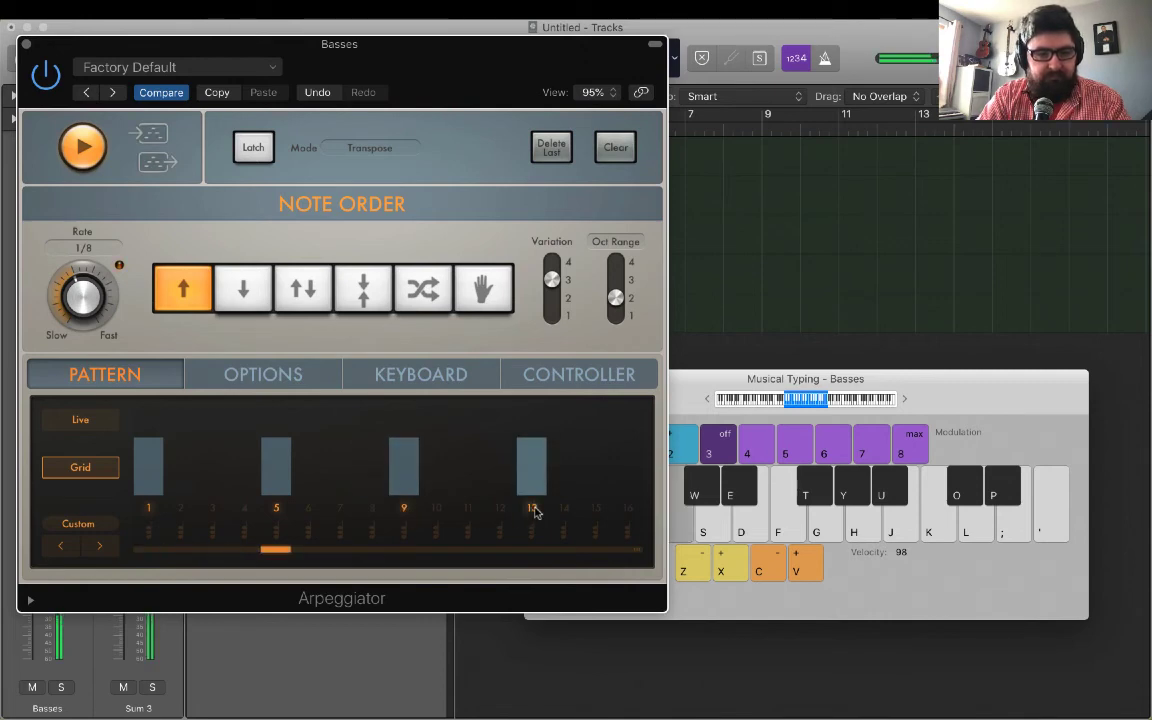
pyautogui.press('e')
pyautogui.press('g')
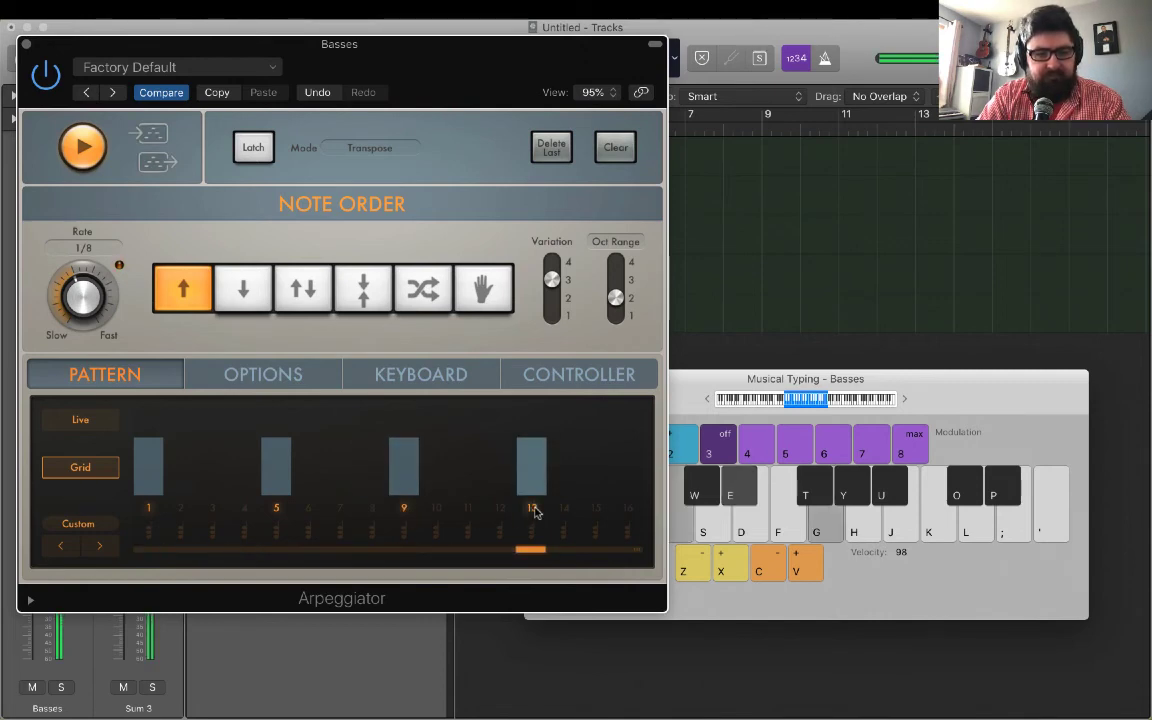
pyautogui.click(26, 45)
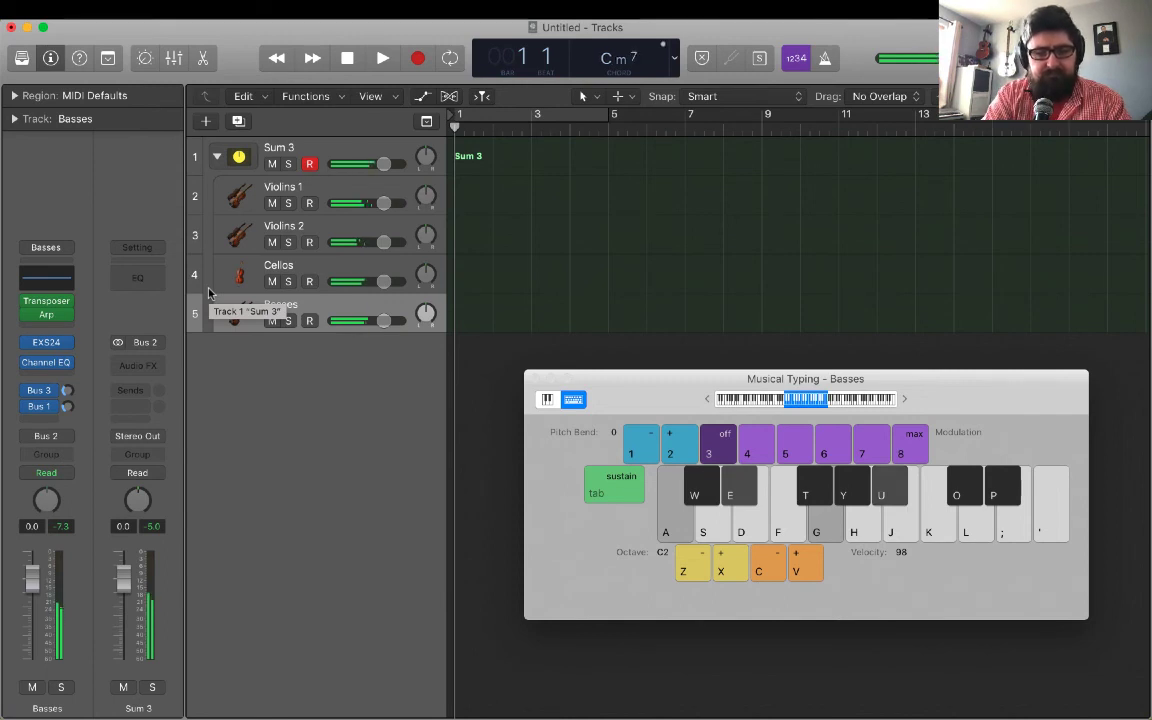
# Play a chord progression of G, F, G and C with further variations through the Sum 3 stack to hear all sections arpeggiate together.
pyautogui.press('j')
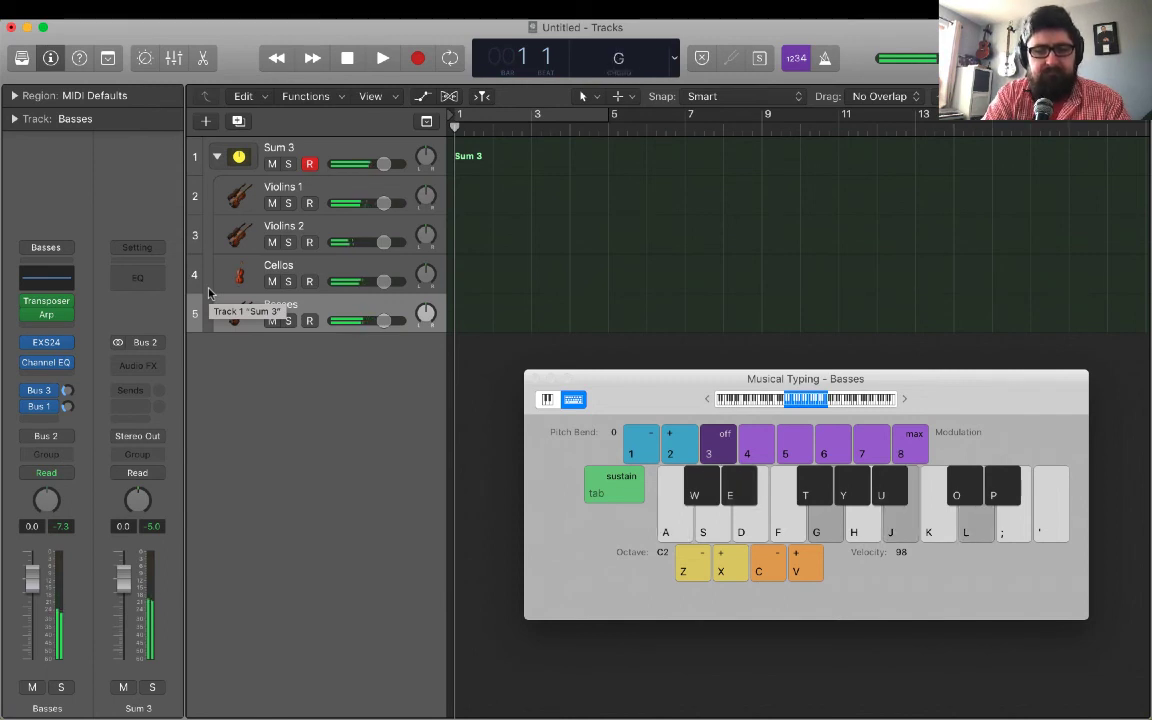
pyautogui.press('f')
pyautogui.press('k')
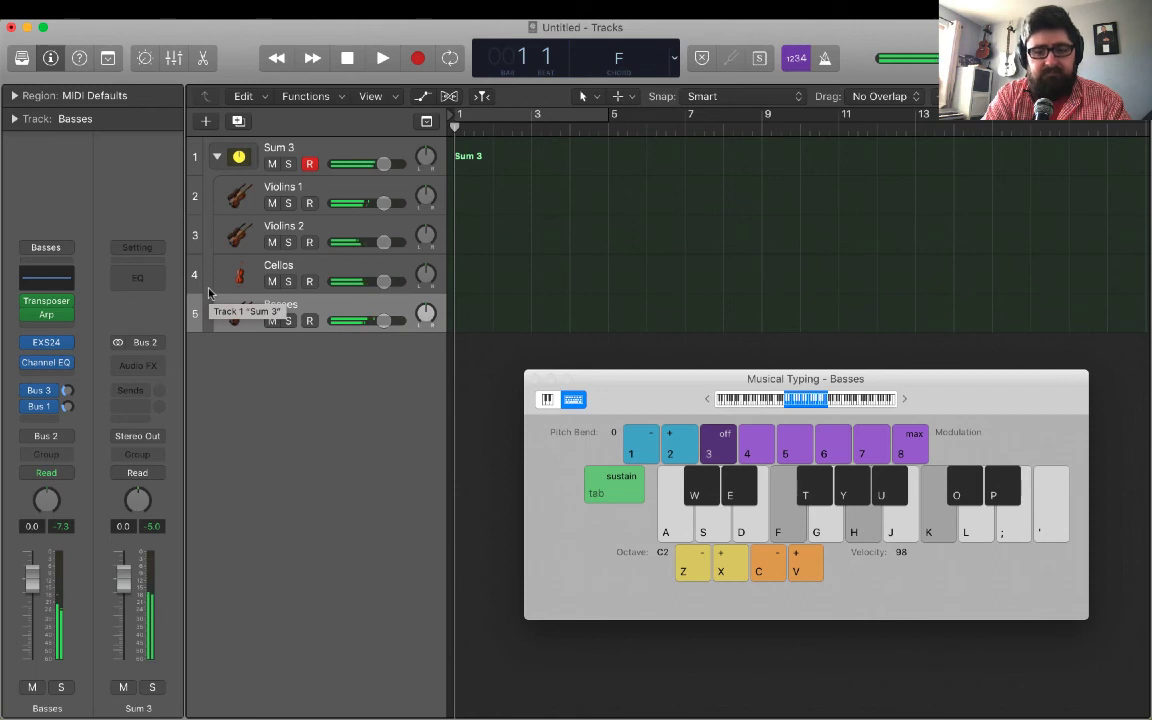
pyautogui.press('g')
pyautogui.press('j')
pyautogui.press('l')
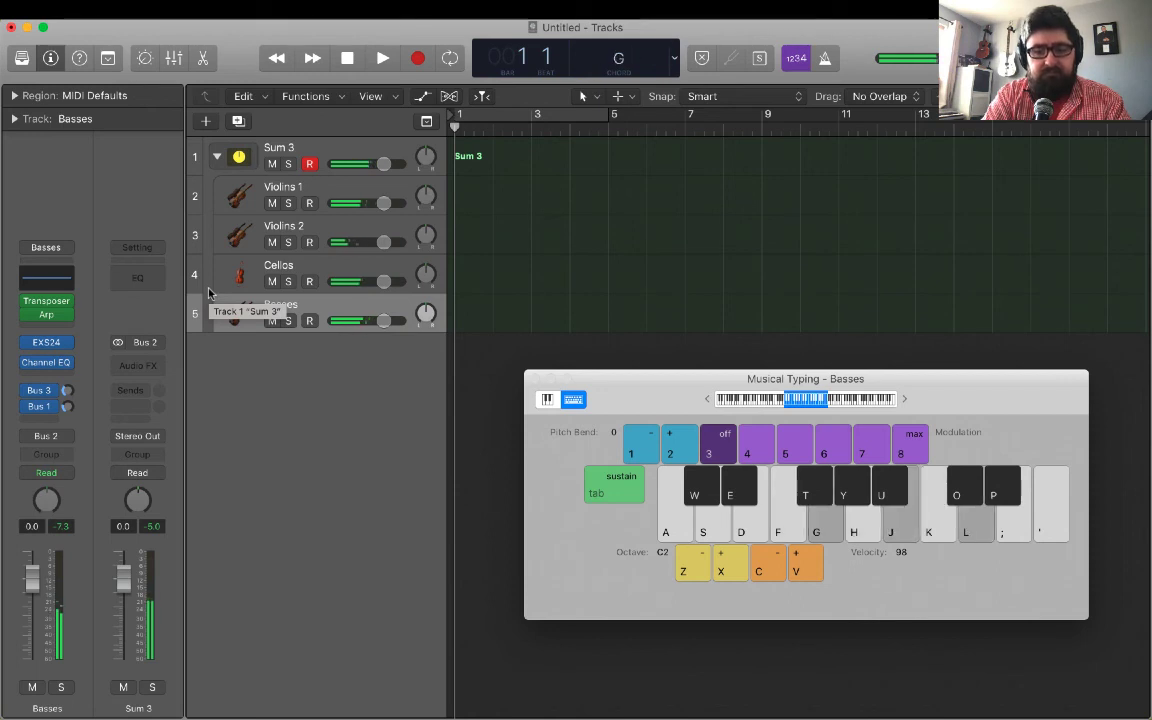
pyautogui.press('k')
pyautogui.press(';')
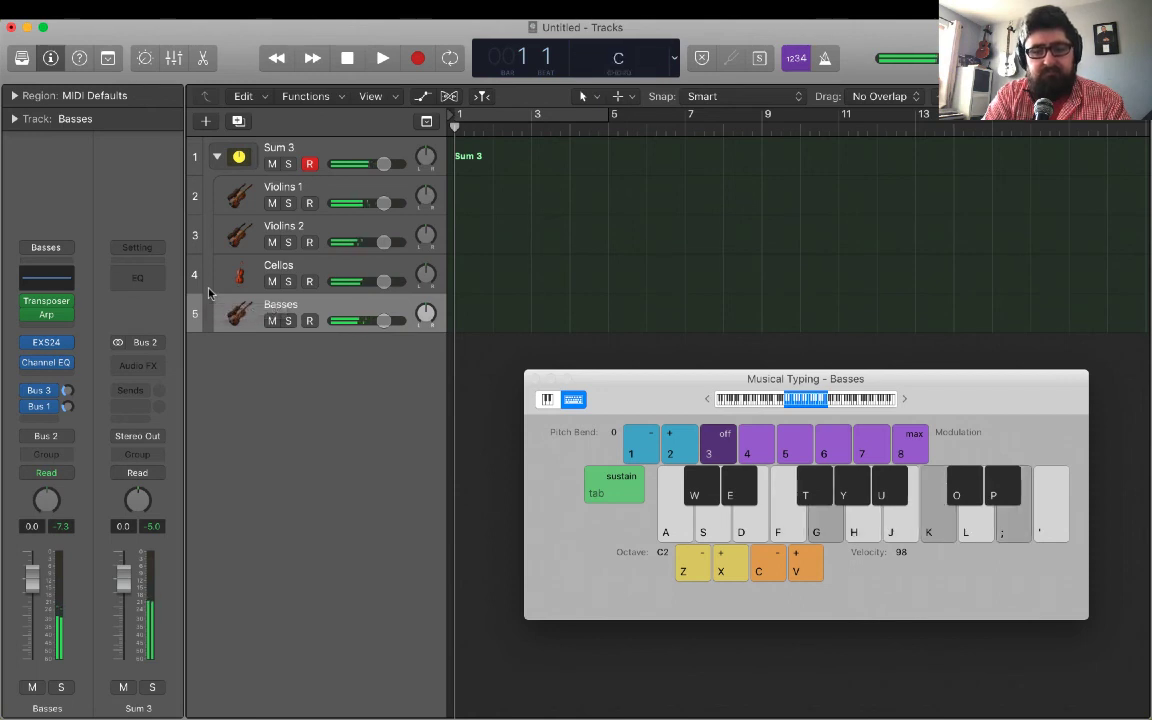
pyautogui.press('d')
pyautogui.press('f')
pyautogui.press("'")
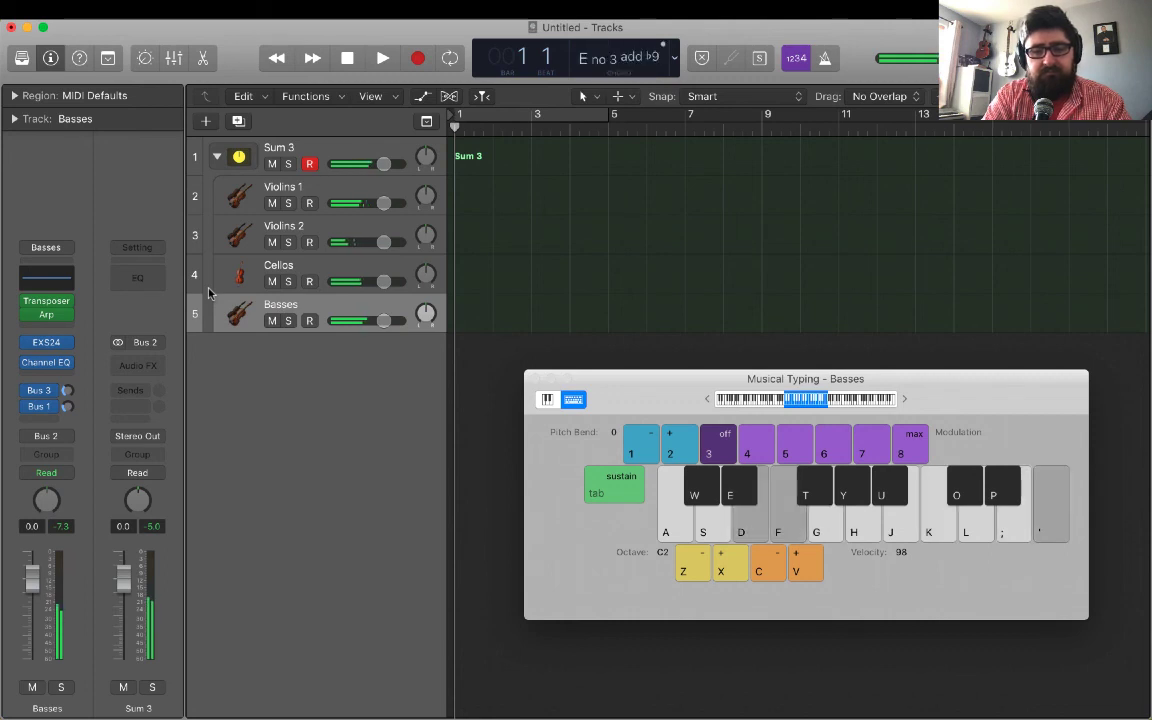
pyautogui.press(';')
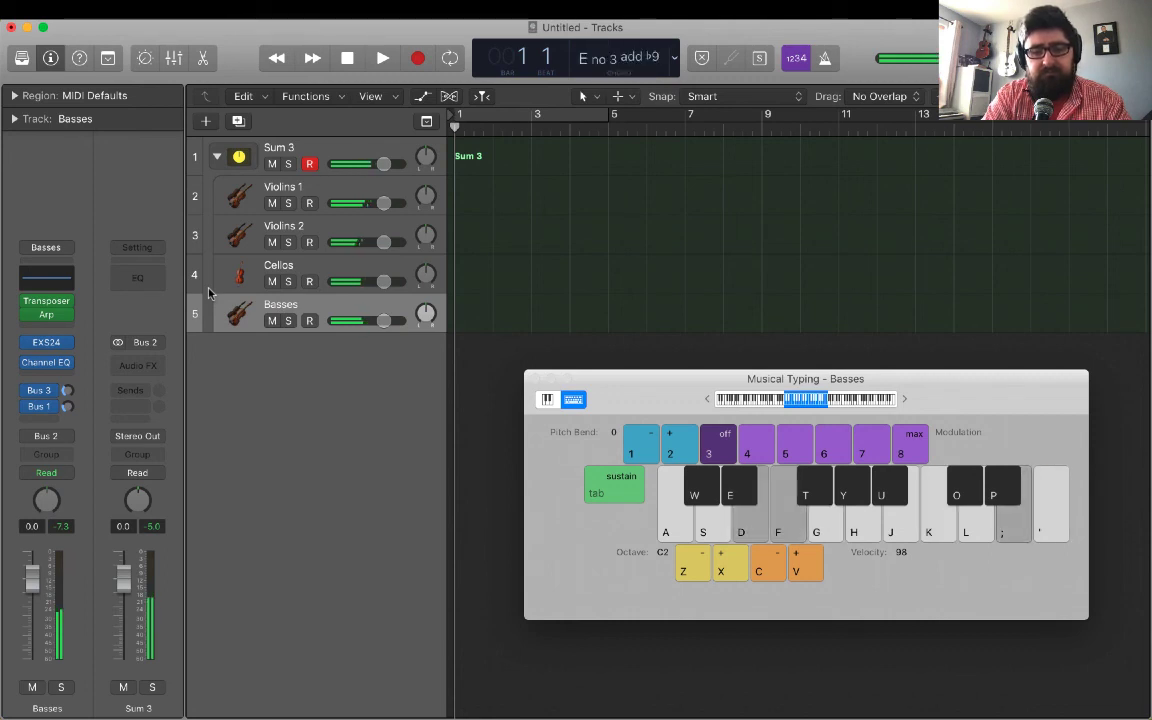
# Play more chord variations through the Sum 3 stack, finishing with a held C minor chord.
pyautogui.press('s')
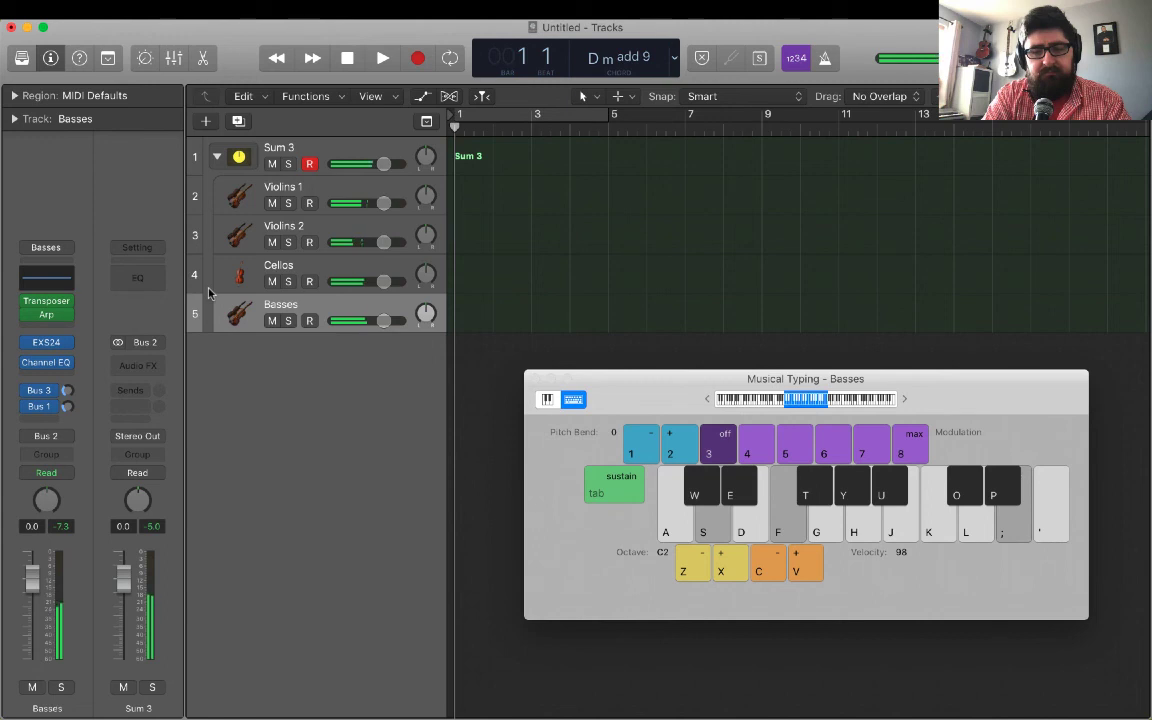
pyautogui.press('a')
pyautogui.press('k')
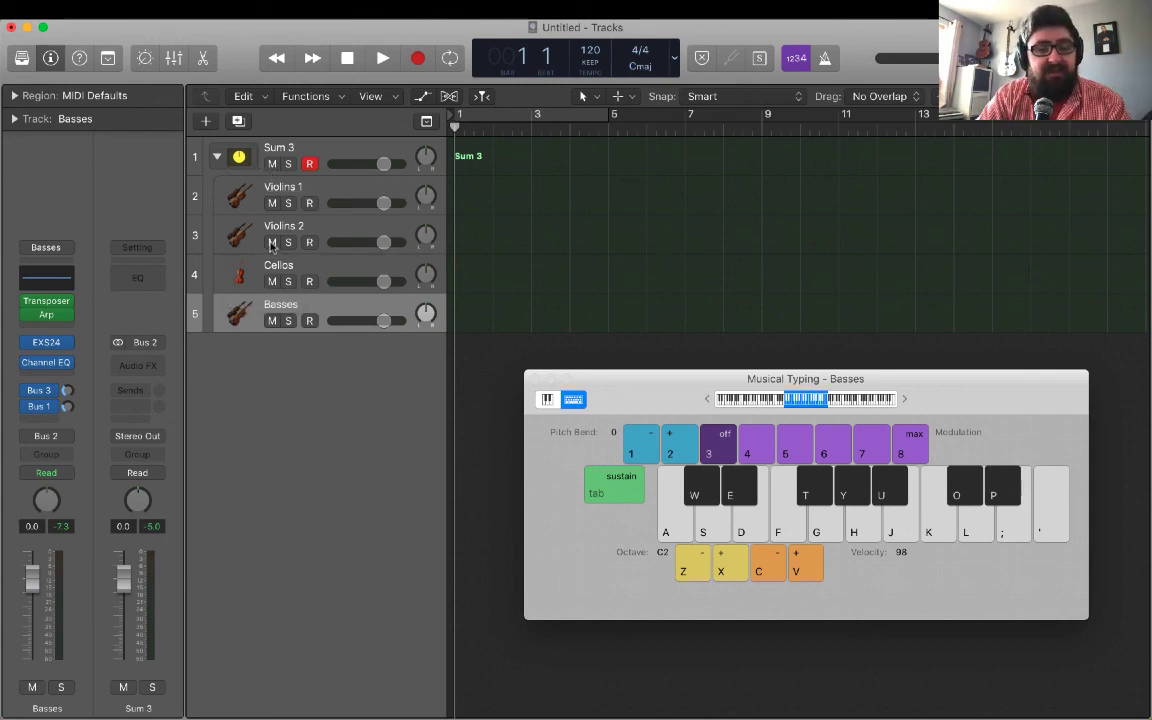
pyautogui.hotkey('a', 'e', 'g')
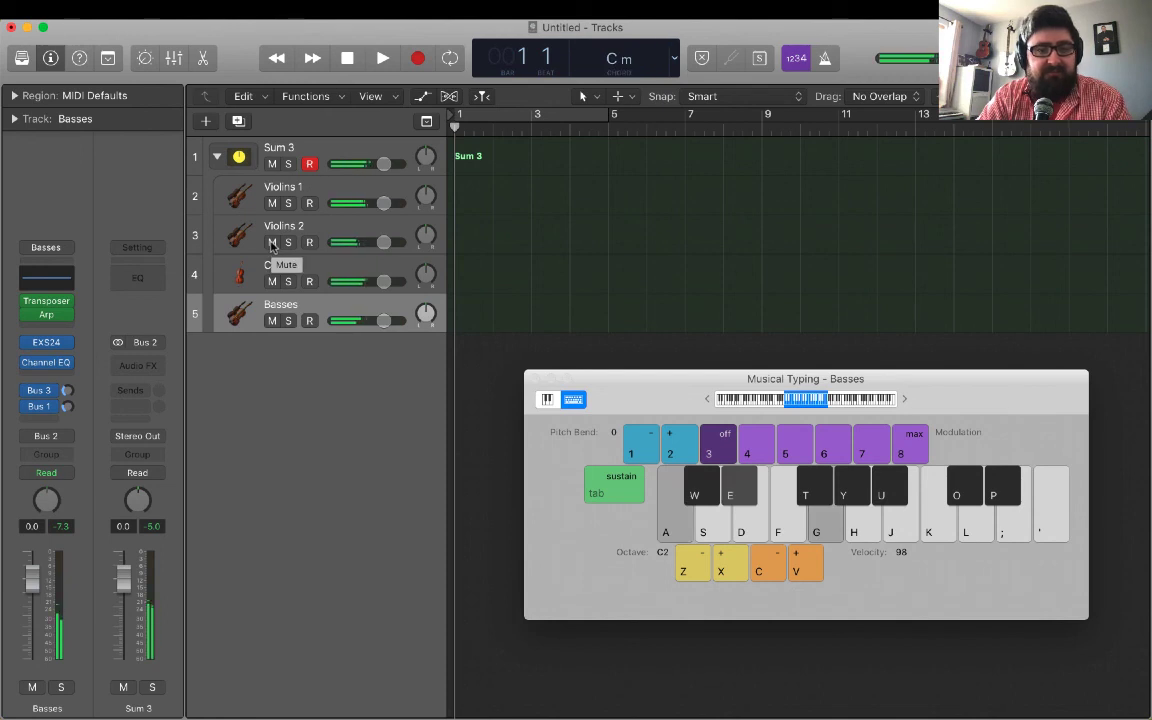
# Select the Violins 1 track and set its Arpeggiator rate to 1/8.
pyautogui.click(311, 196)
pyautogui.moveTo(49, 316)
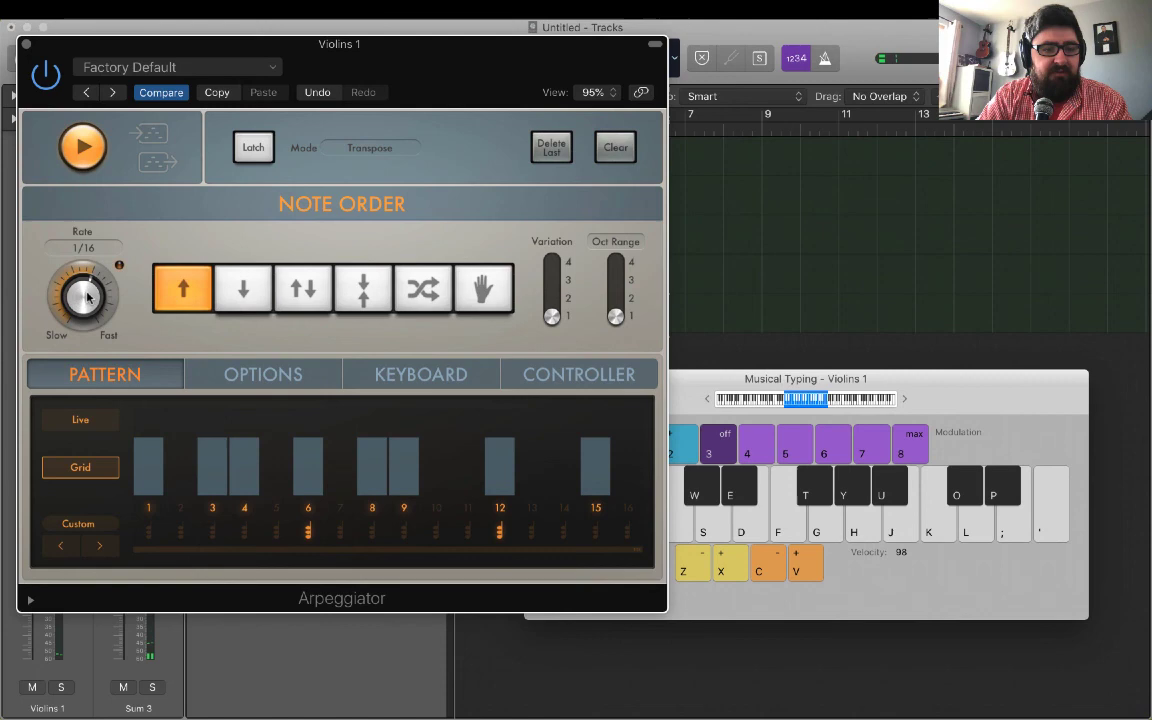
pyautogui.moveTo(86, 296); pyautogui.dragTo(86, 309)
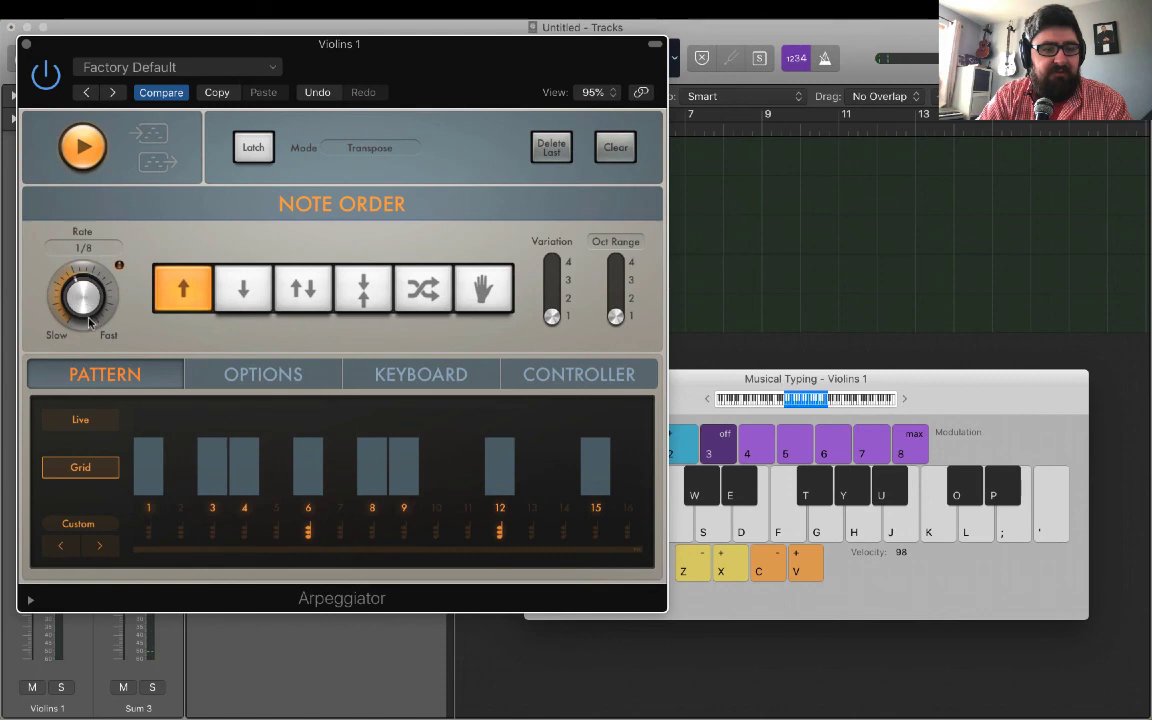
# Audition Violins 1 with a held C minor chord, close the Arpeggiator and record-enable the Sum 3 stack to hear all sections.
pyautogui.press('a')
pyautogui.press('e')
pyautogui.press('g')
pyautogui.click(26, 44)
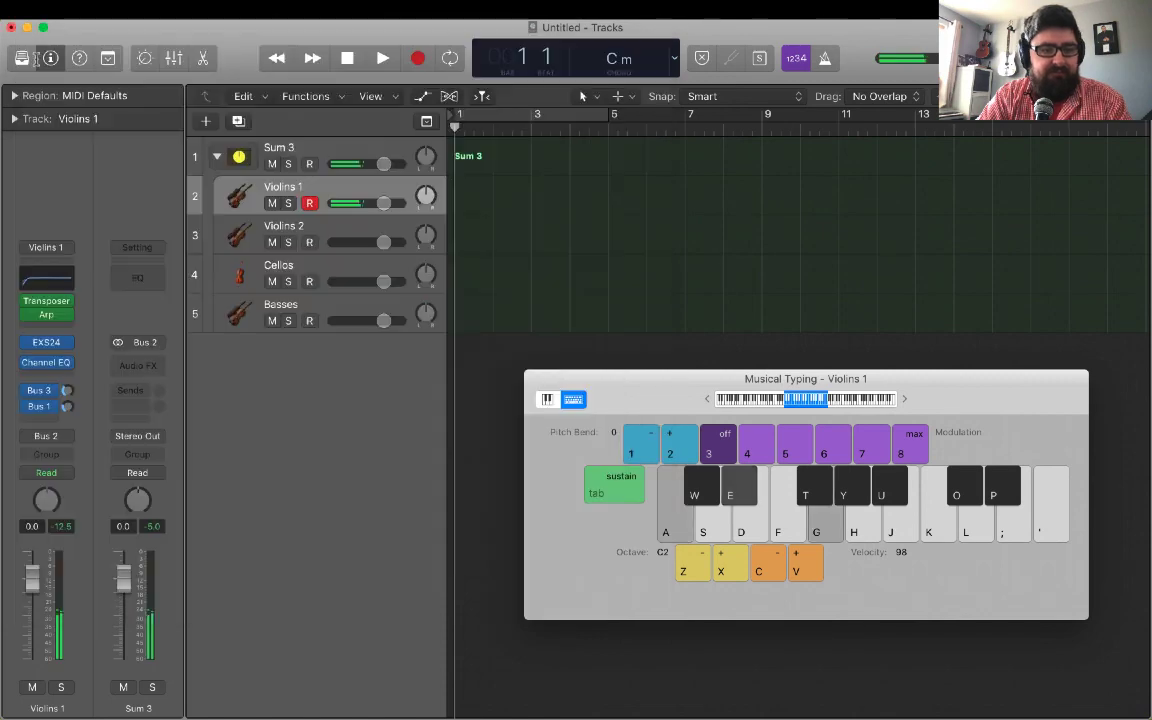
pyautogui.click(311, 165)
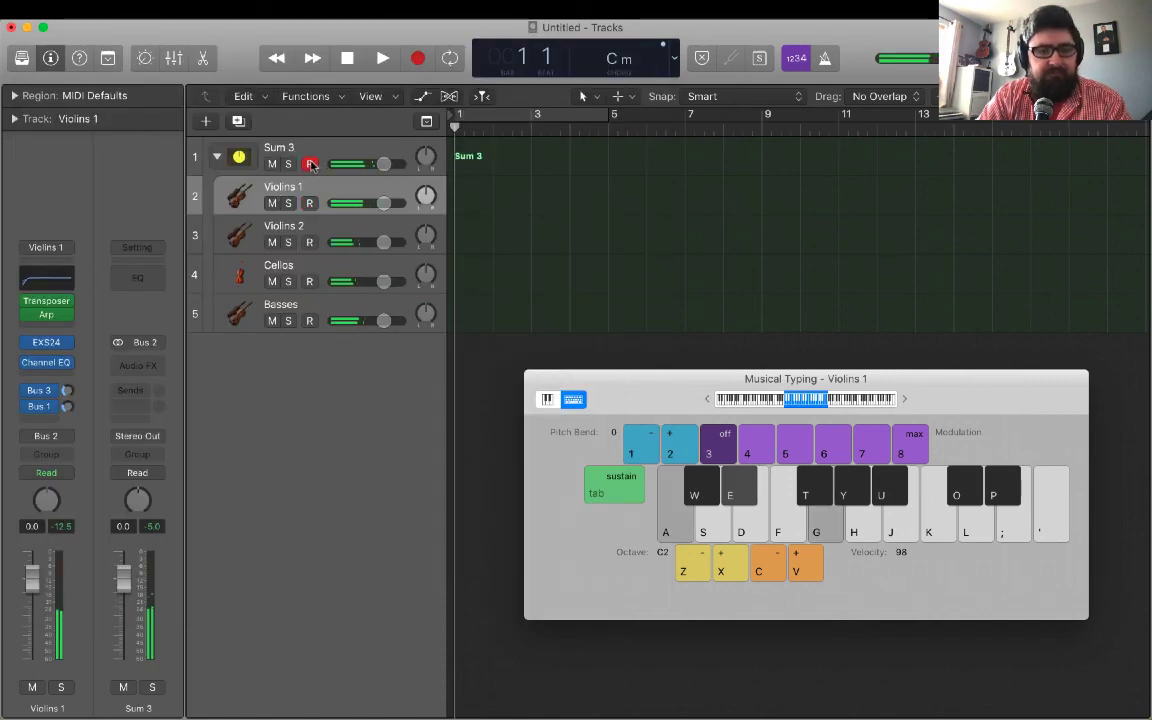